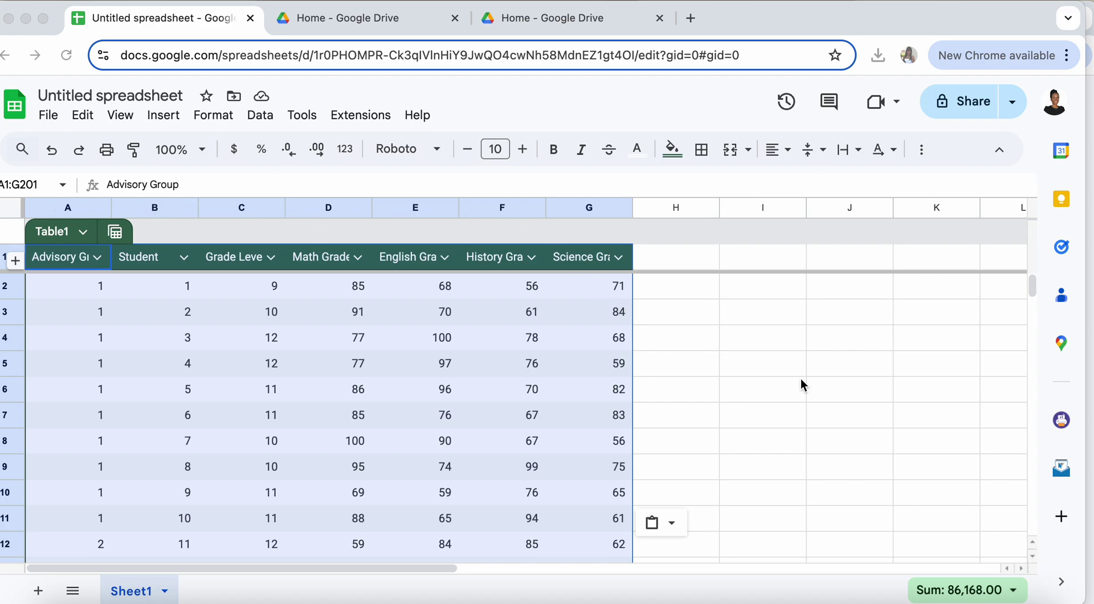
# Examine the extent of the pasted student grades table across its columns and down its rows.
pyautogui.hscroll(10, 800, 379)
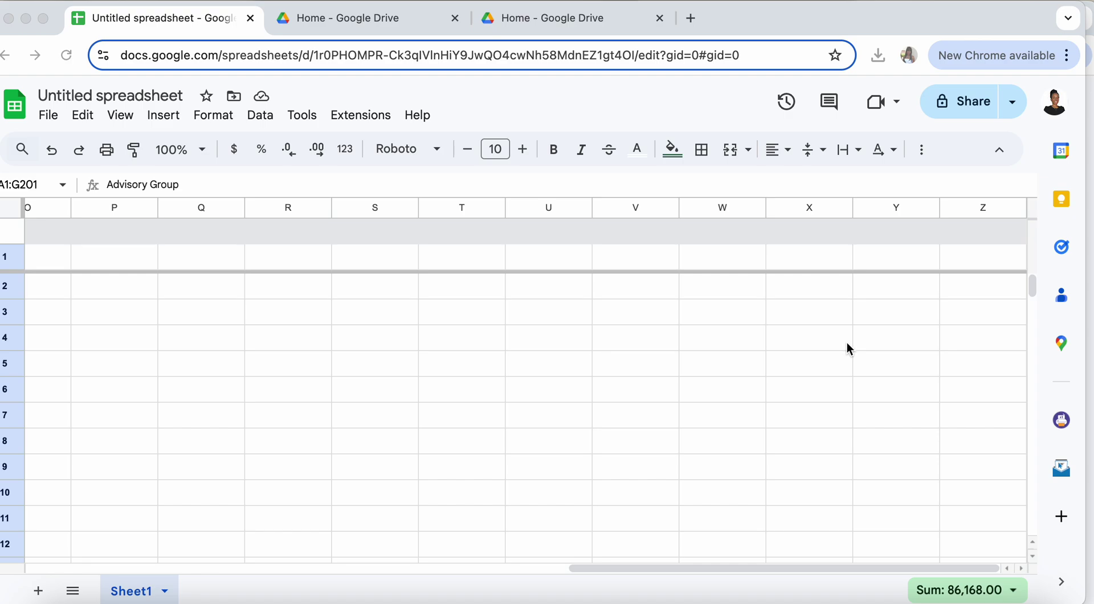
pyautogui.hscroll(-10, 847, 343)
pyautogui.scroll(-2, 847, 343)
pyautogui.scroll(-20, 847, 343)
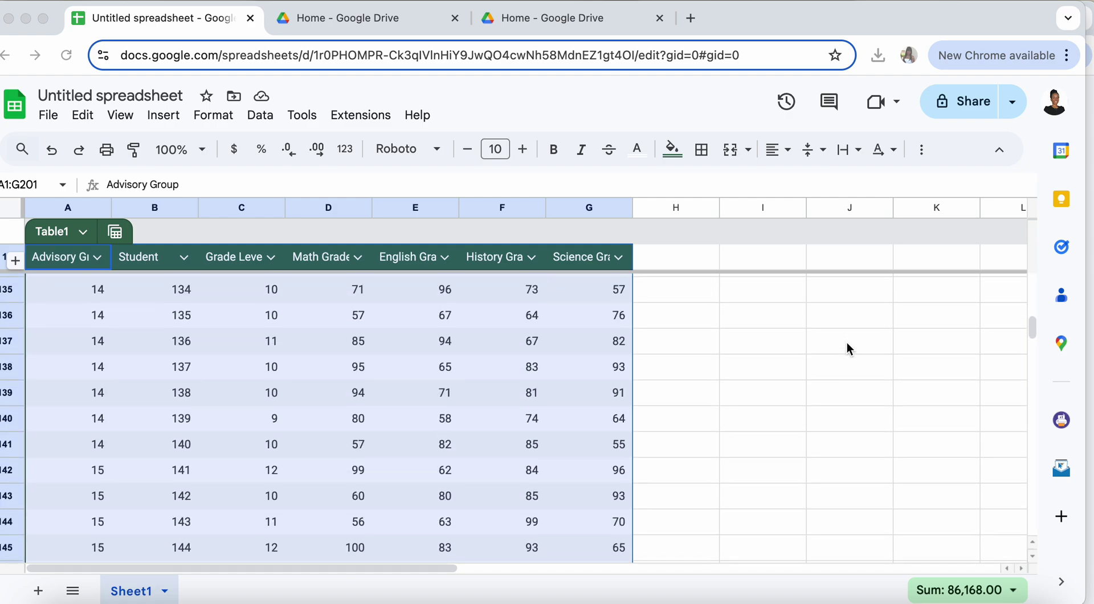
pyautogui.scroll(-20, 847, 343)
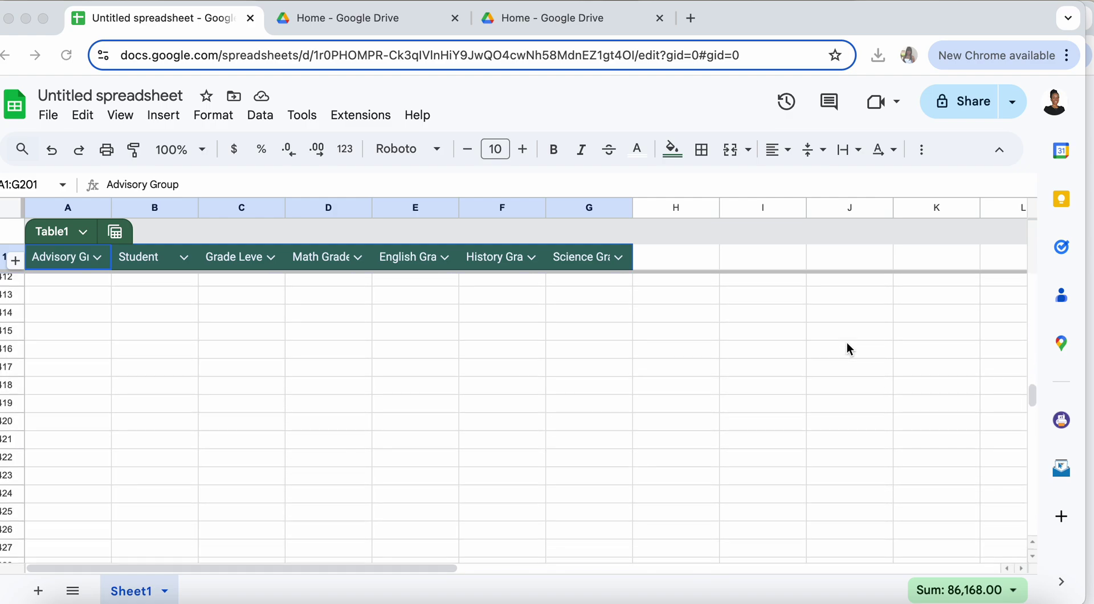
pyautogui.scroll(-20, 847, 343)
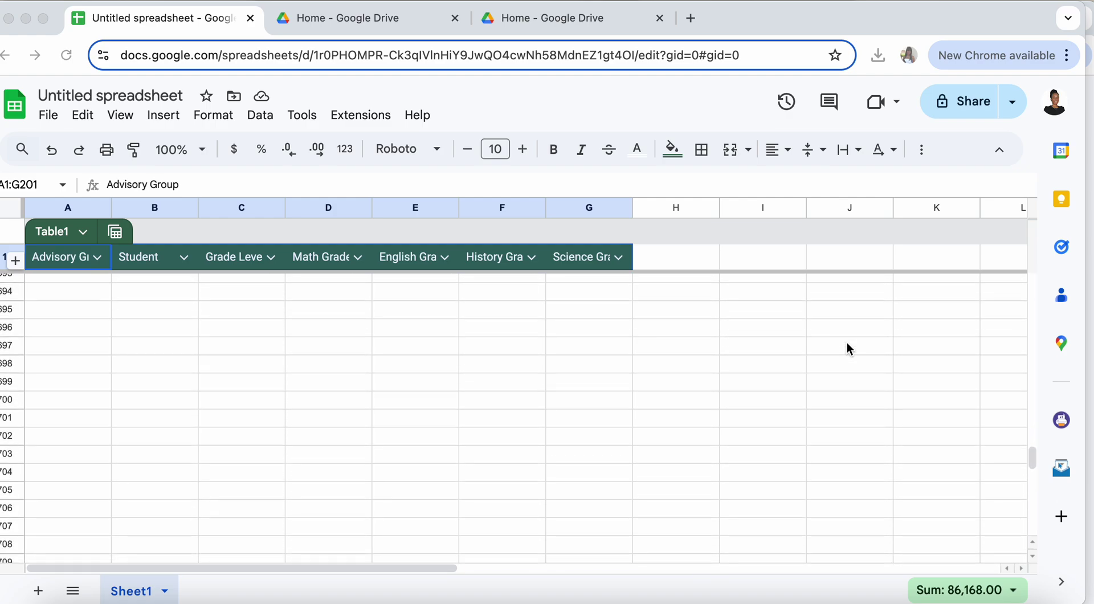
pyautogui.scroll(-20, 848, 343)
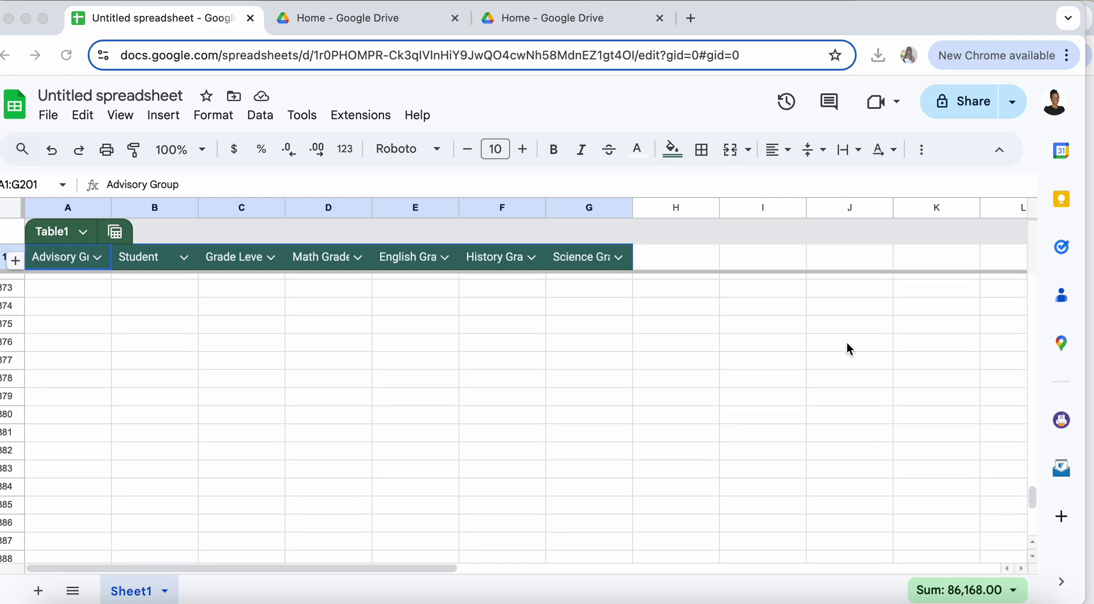
pyautogui.scroll(-20, 847, 343)
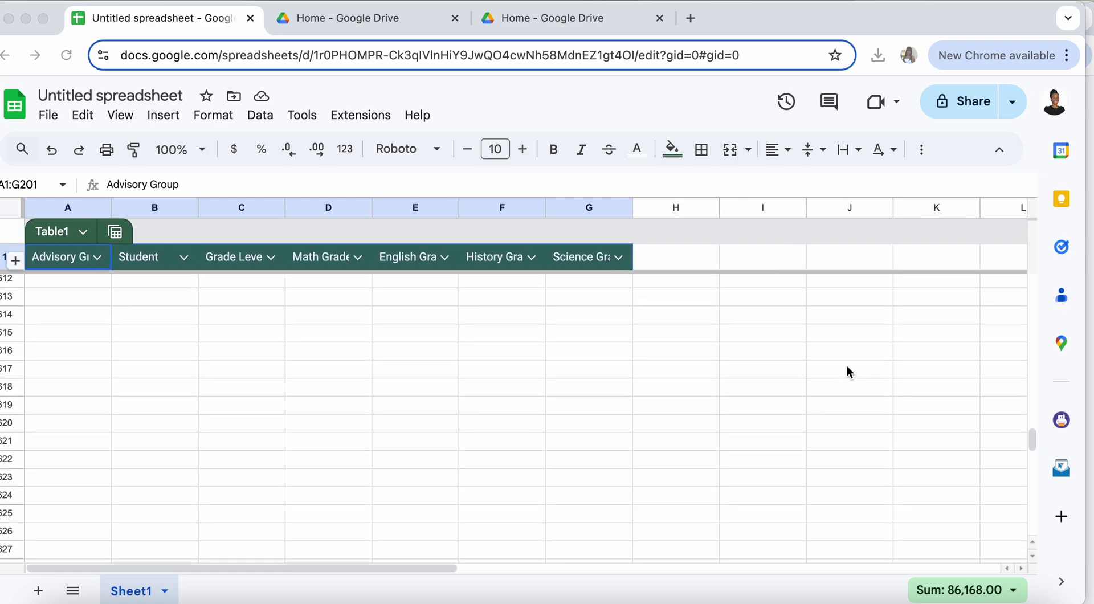
pyautogui.scroll(20, 847, 370)
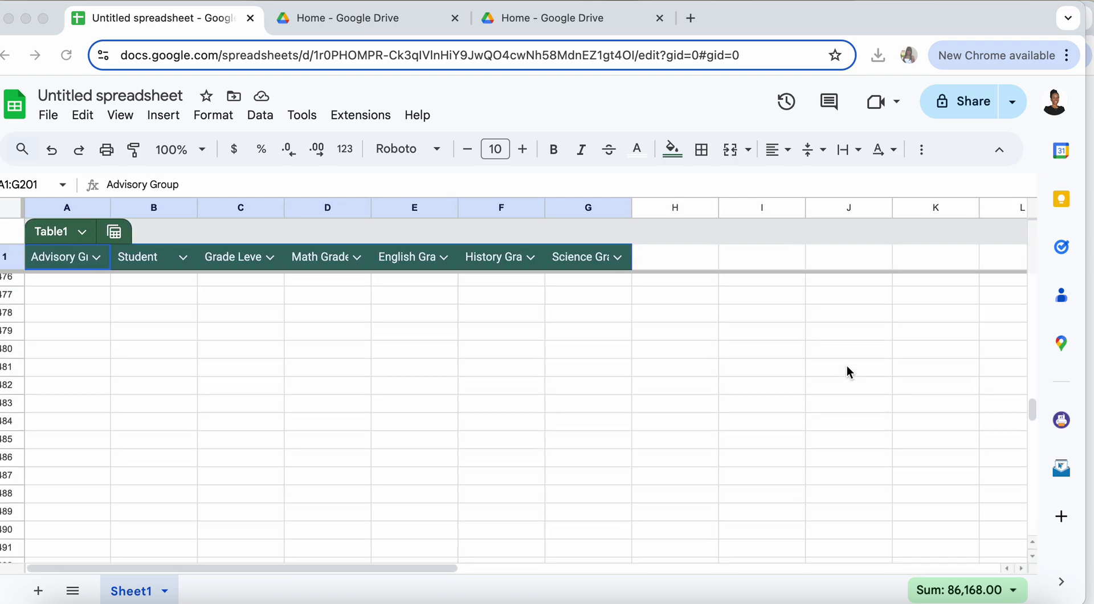
pyautogui.scroll(12, 848, 381)
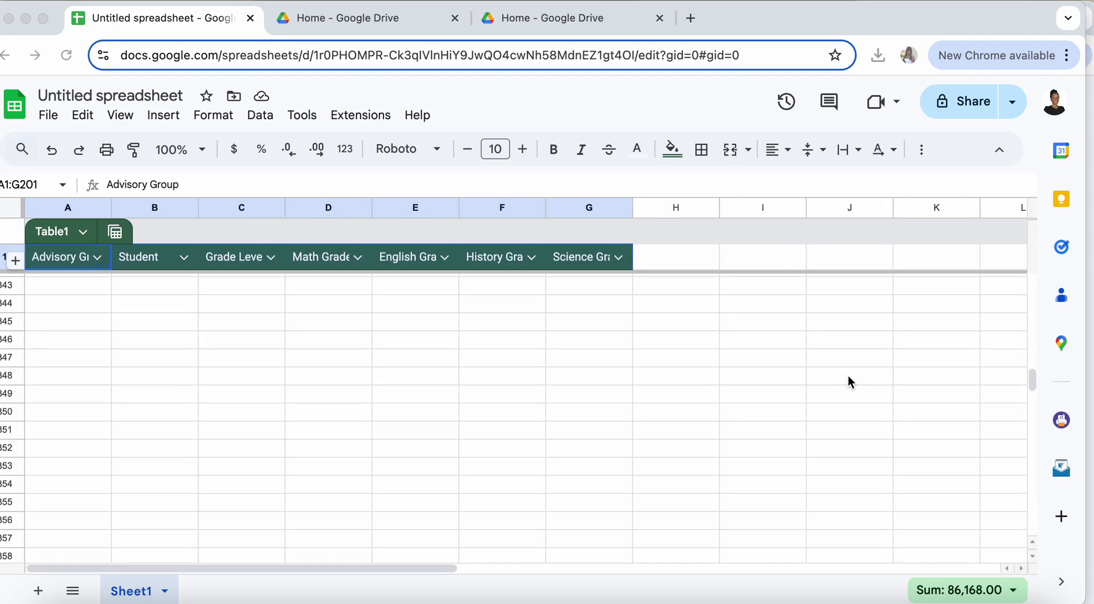
pyautogui.scroll(8, 849, 377)
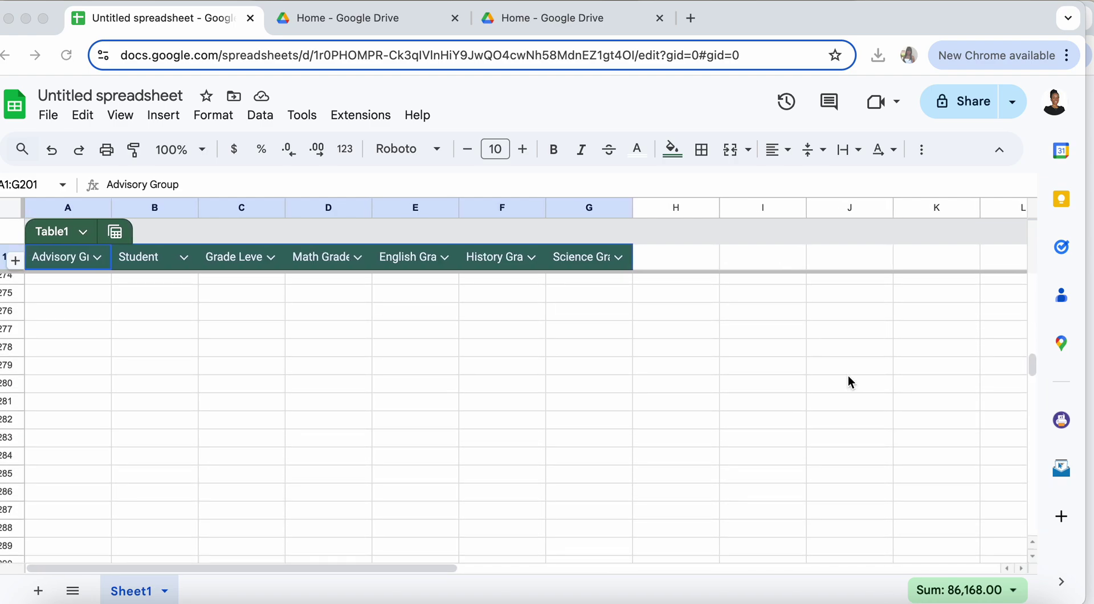
pyautogui.scroll(20, 848, 377)
pyautogui.scroll(20, 848, 381)
pyautogui.scroll(10, 849, 381)
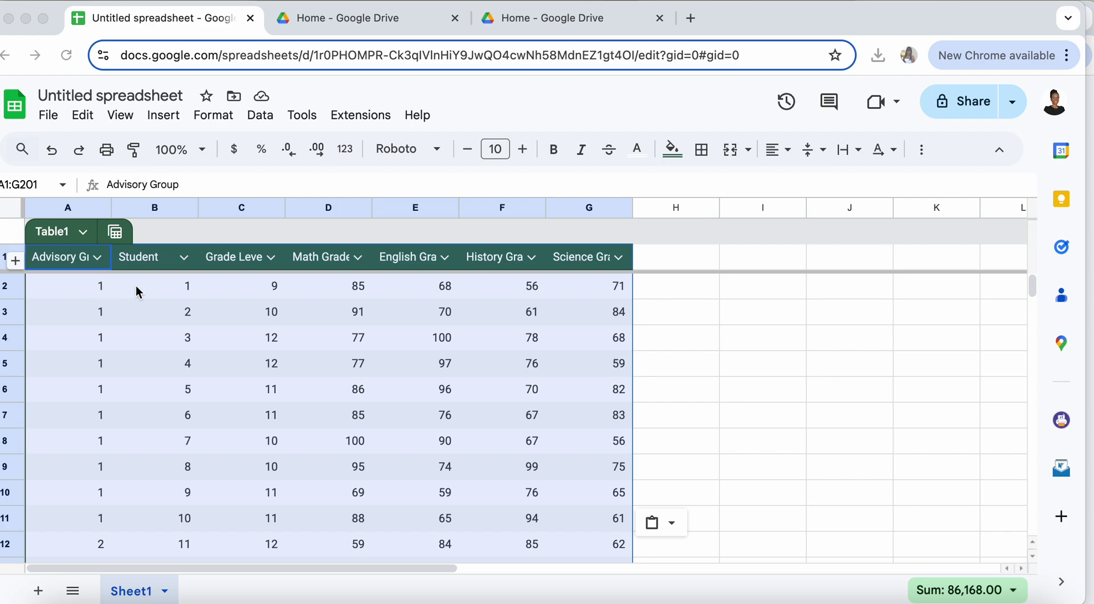
pyautogui.click(180, 292)
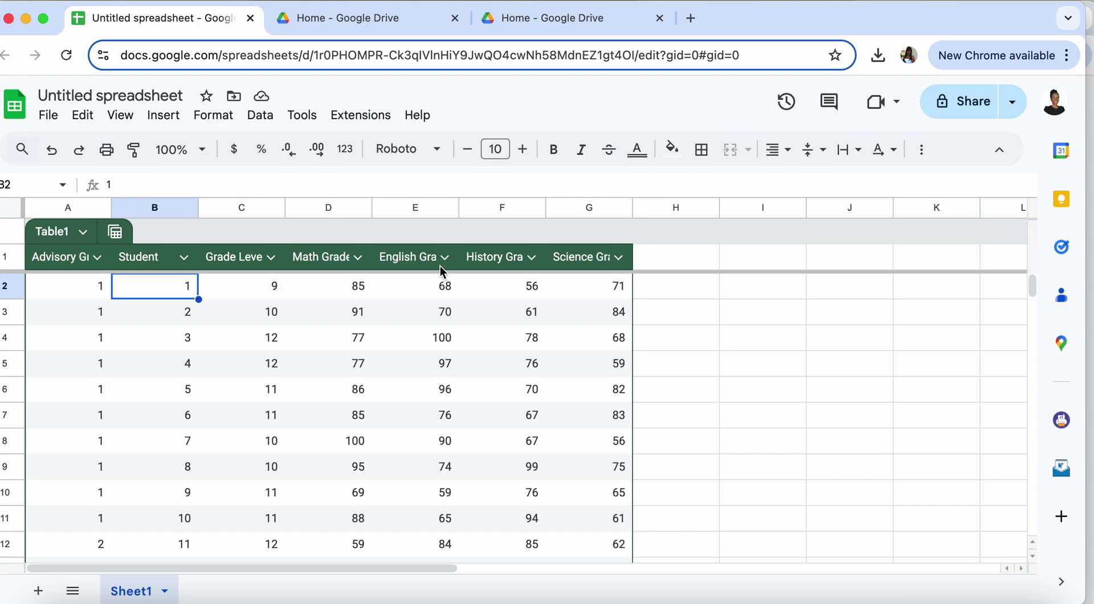
# Enter =average(D2:G2) in cell H2 to average the first student's math, English, history and science grades.
pyautogui.click(652, 287)
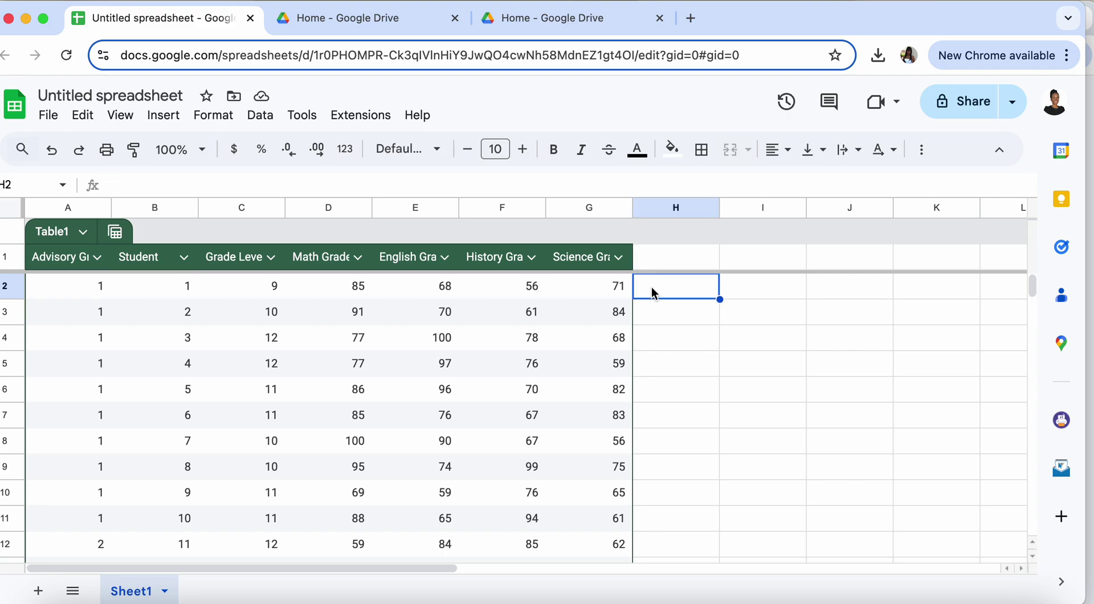
pyautogui.write('=')
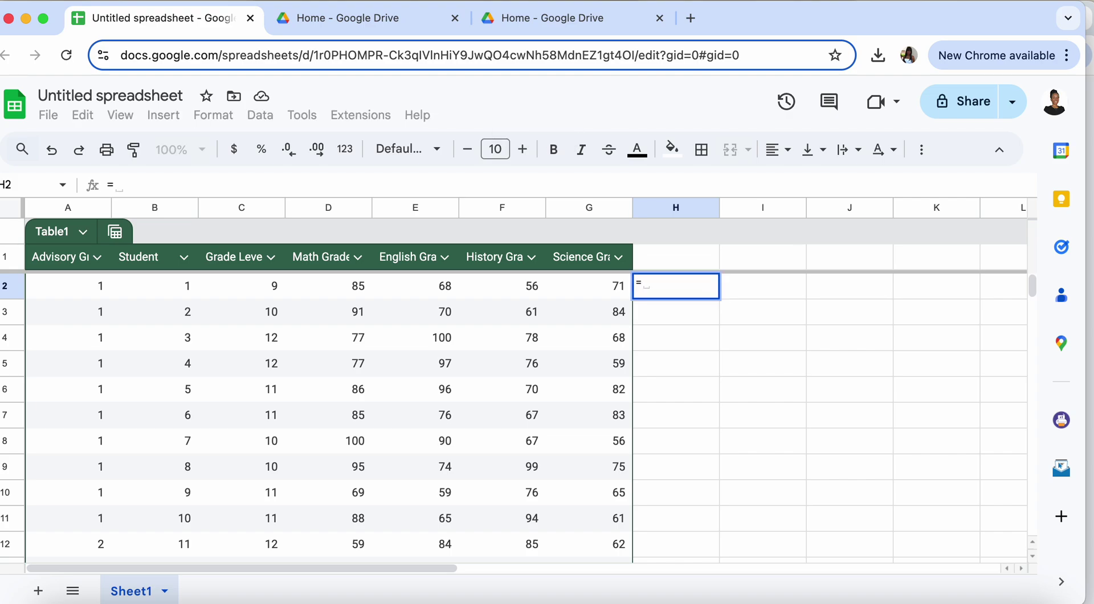
pyautogui.write('a')
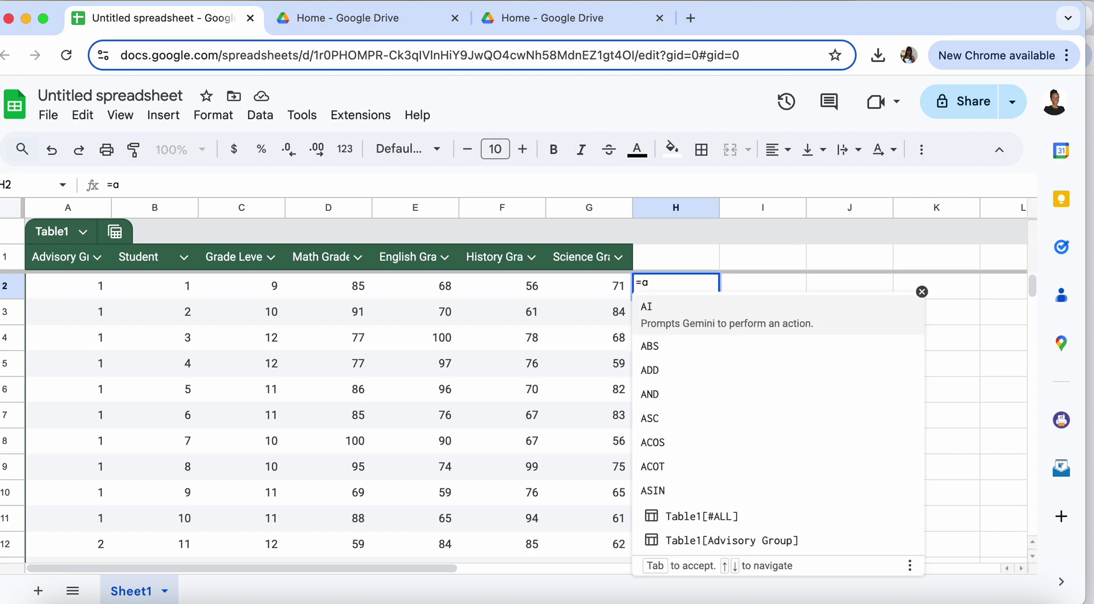
pyautogui.write('v')
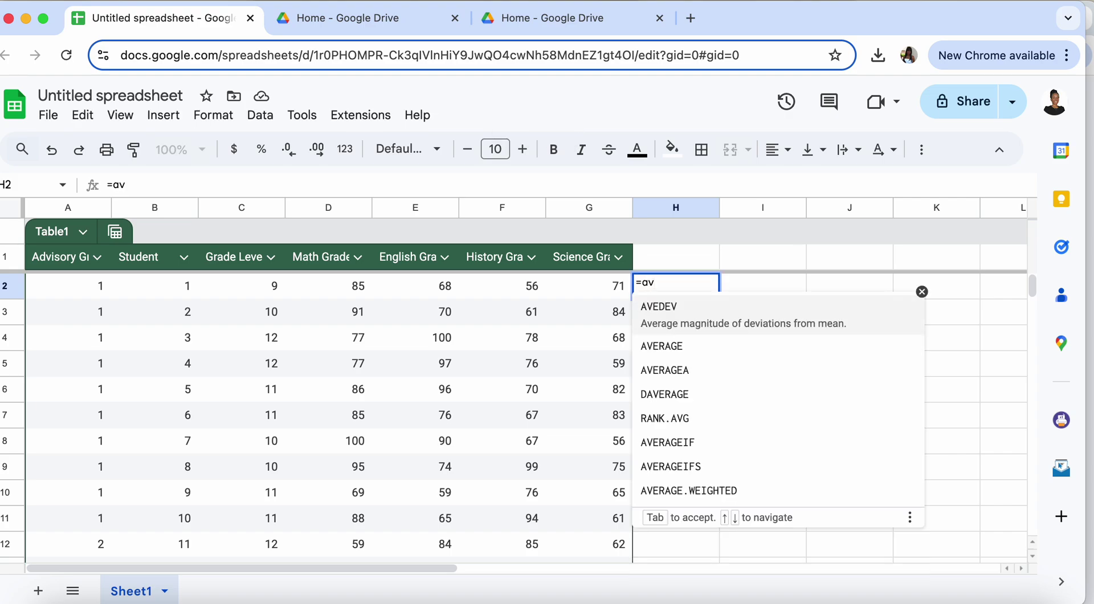
pyautogui.press('BackSpace')
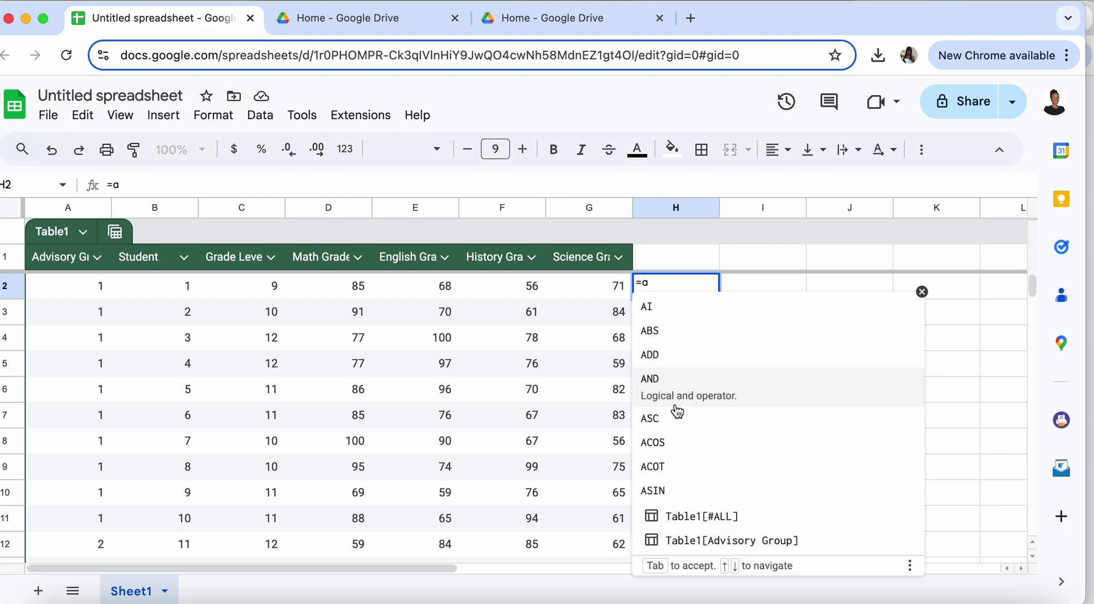
pyautogui.write('v')
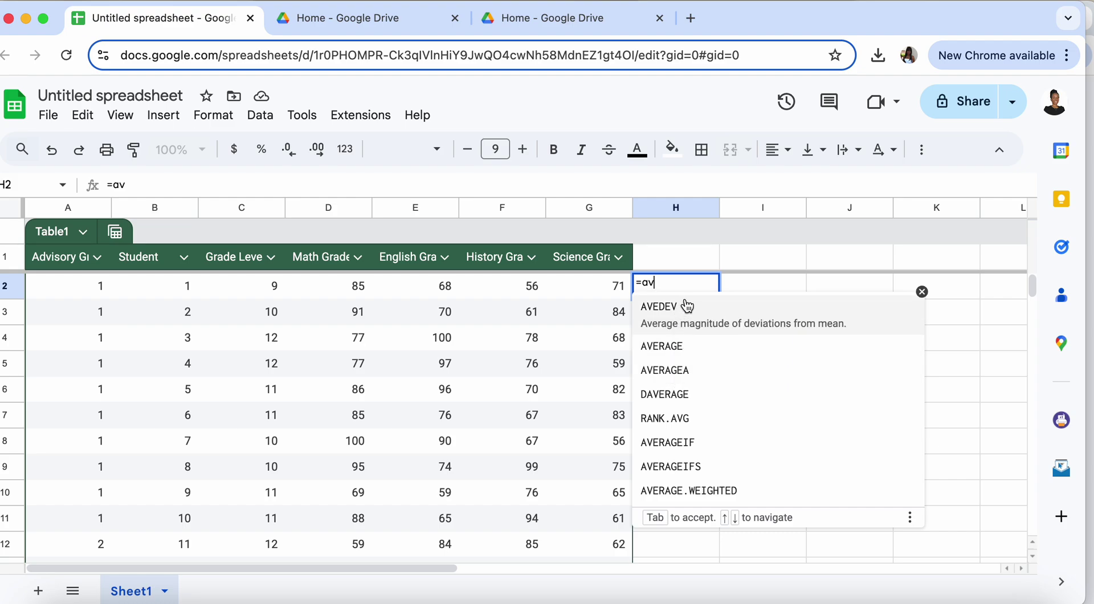
pyautogui.write('erag')
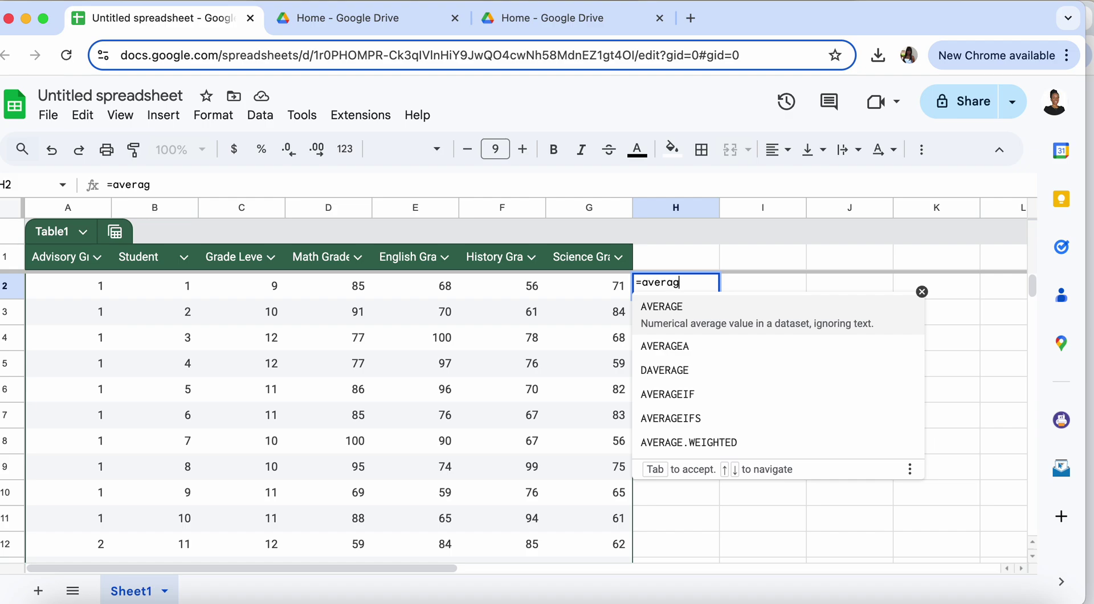
pyautogui.write('e(')
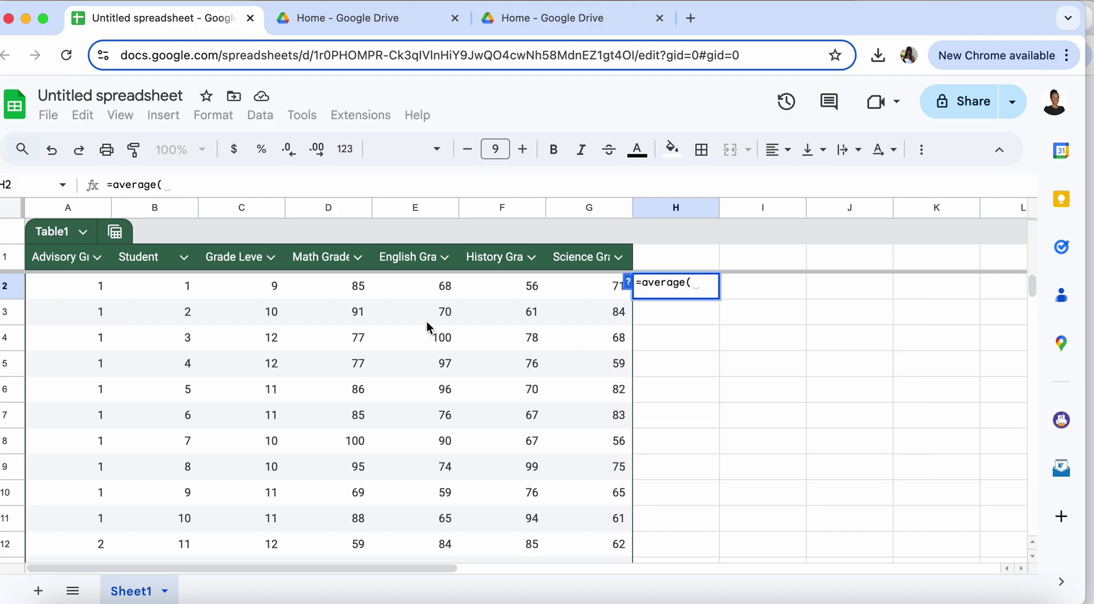
pyautogui.moveTo(326, 286); pyautogui.dragTo(570, 298)
pyautogui.write(')')
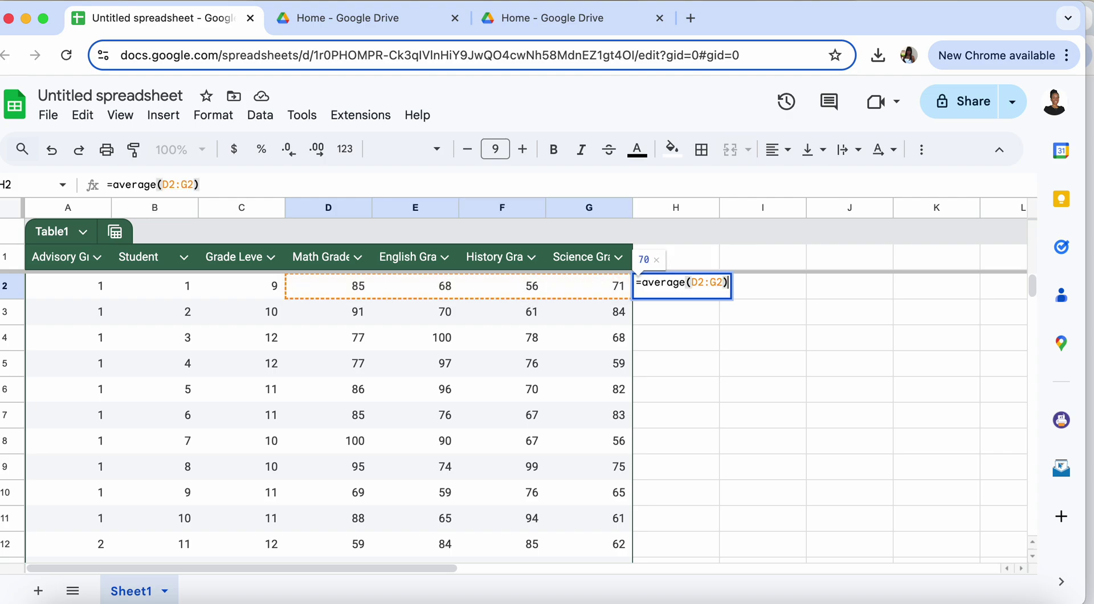
pyautogui.press('Return')
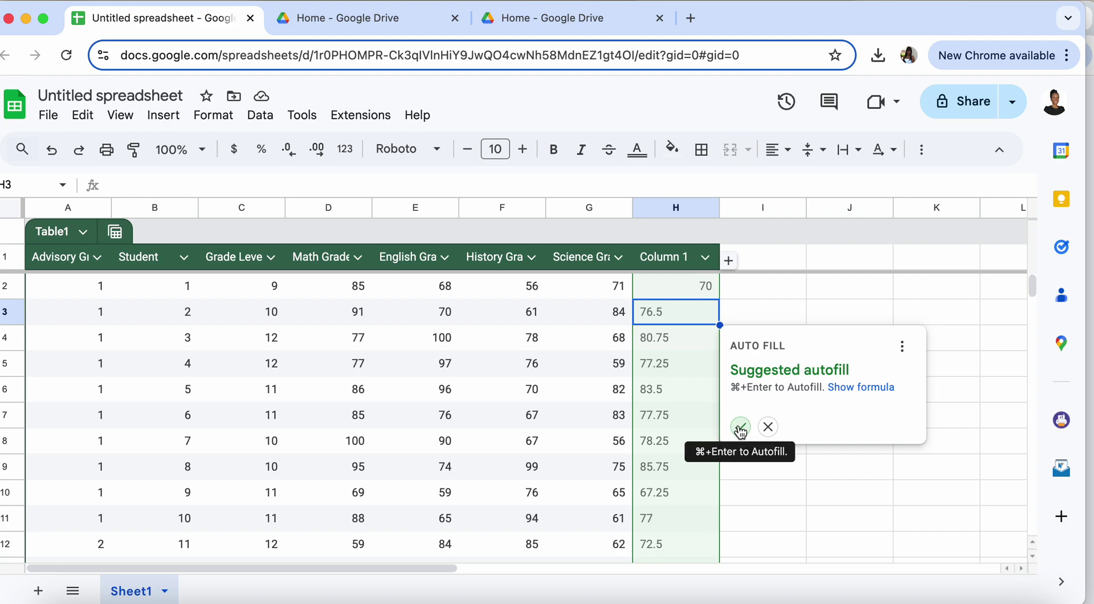
# Decline the suggested autofill and fill the average formula from H2 down through H201.
pyautogui.click(768, 427)
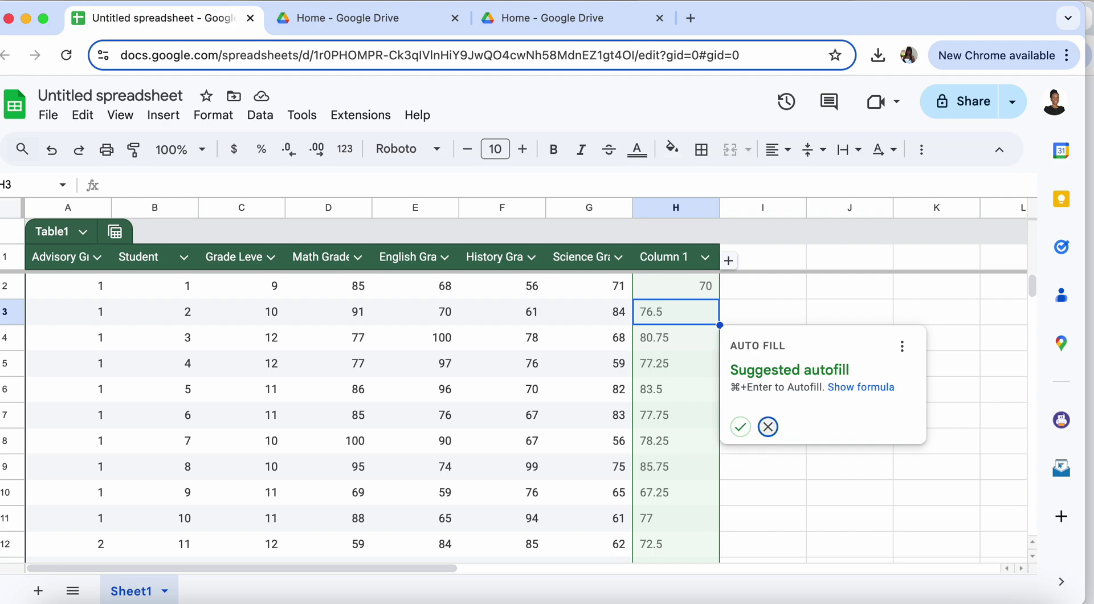
pyautogui.click(698, 289)
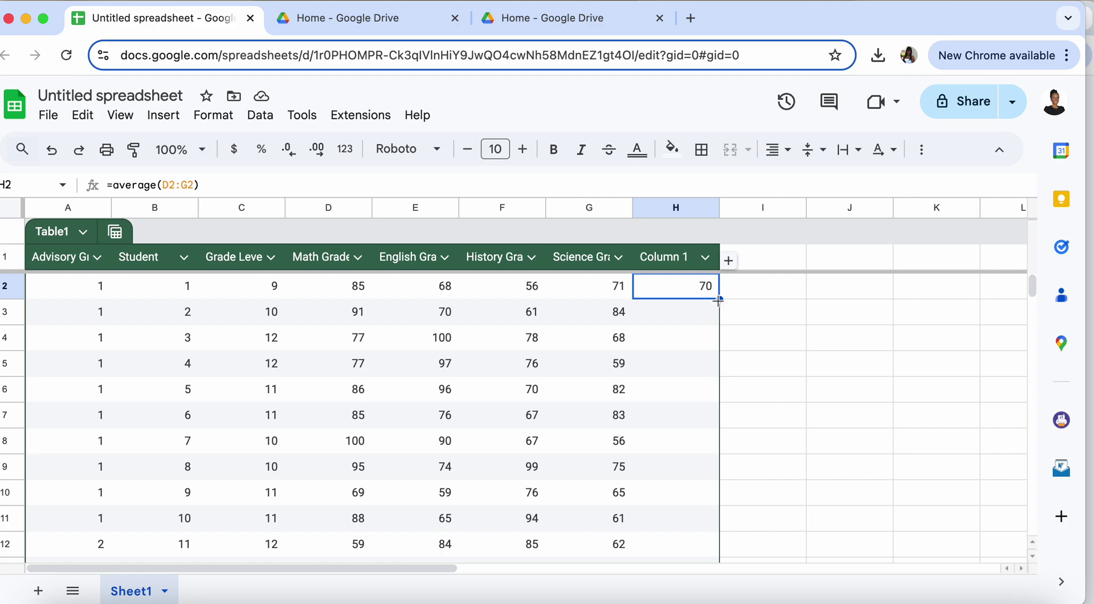
pyautogui.moveTo(718, 300); pyautogui.dragTo(689, 311)
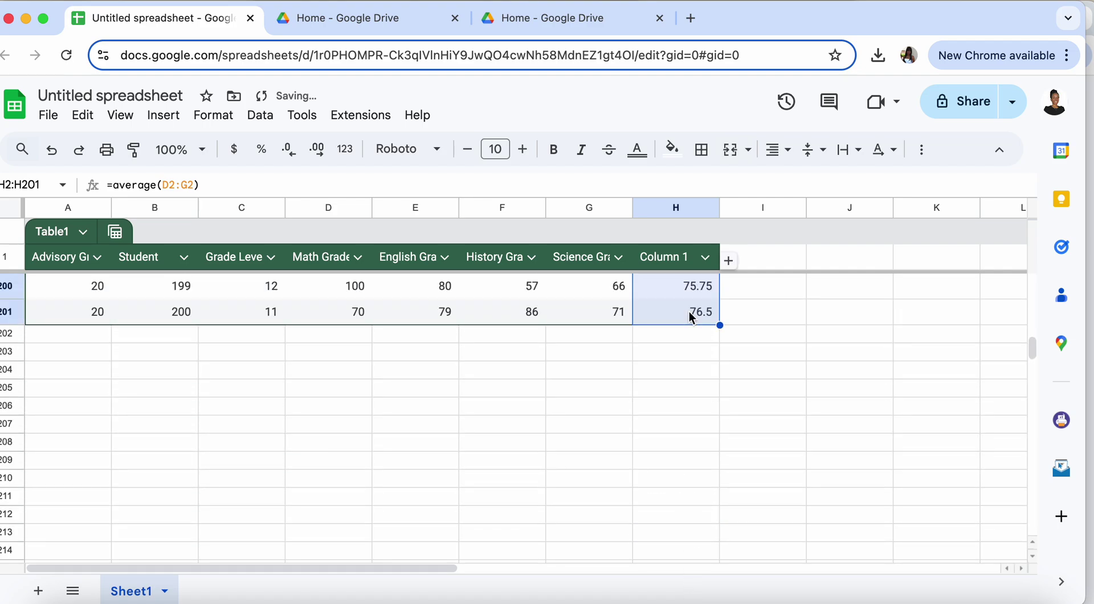
# Enter =stdev(D2:G2) in cell I2 and accept the suggested autofill for the rest of the column.
pyautogui.scroll(15, 690, 331)
pyautogui.scroll(20, 691, 338)
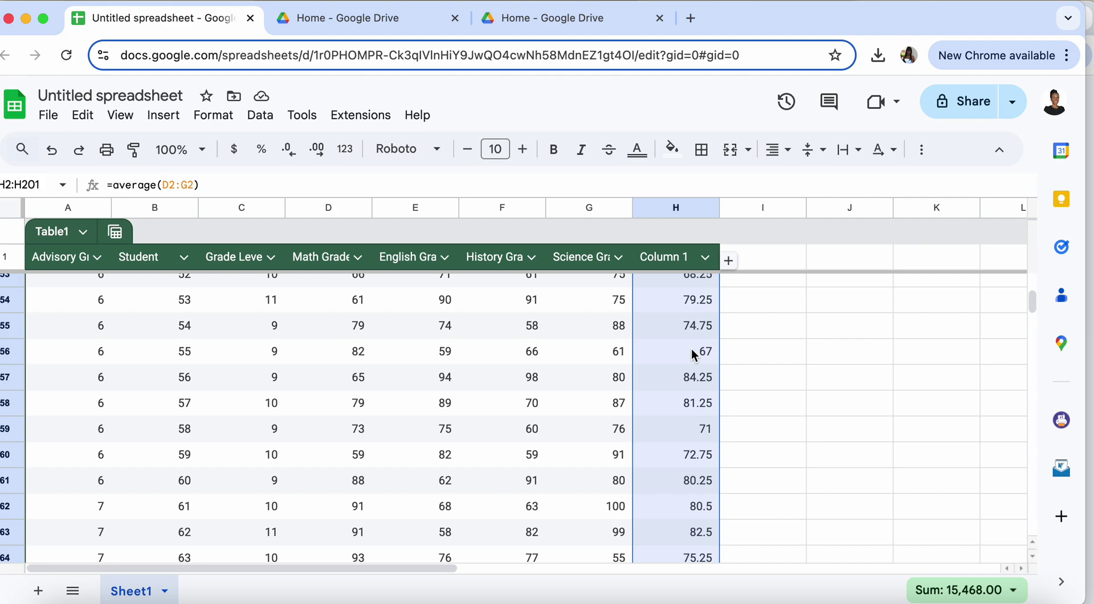
pyautogui.scroll(15, 691, 349)
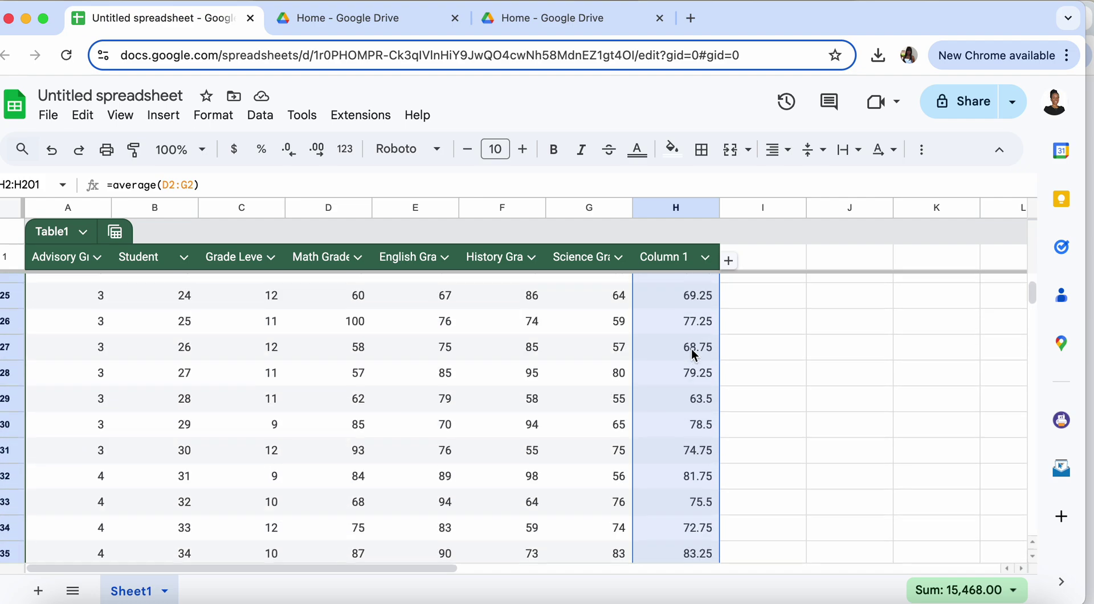
pyautogui.click(742, 295)
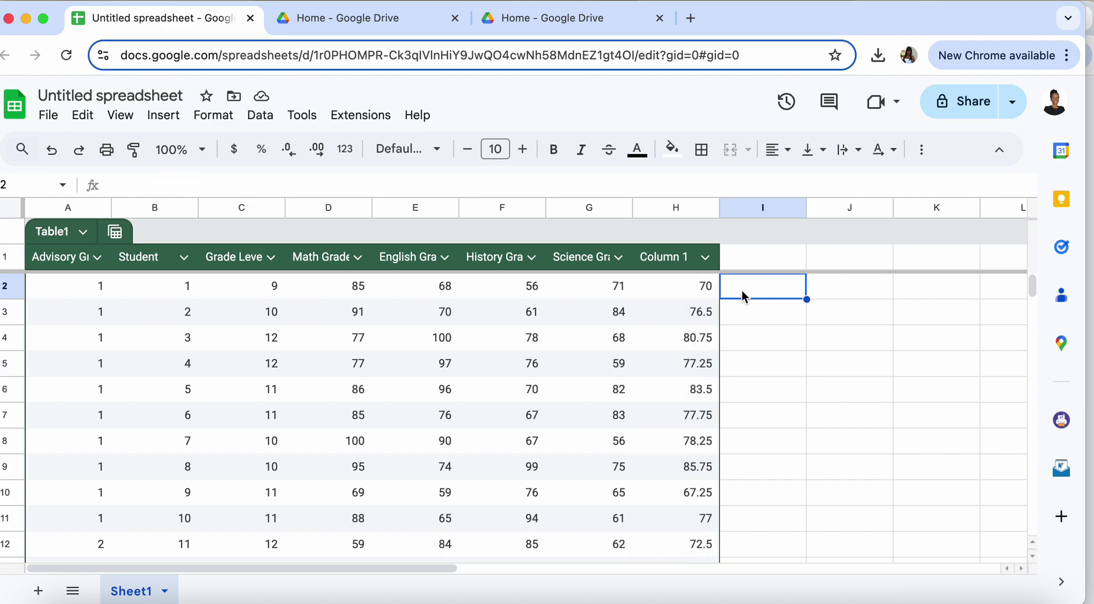
pyautogui.write('=')
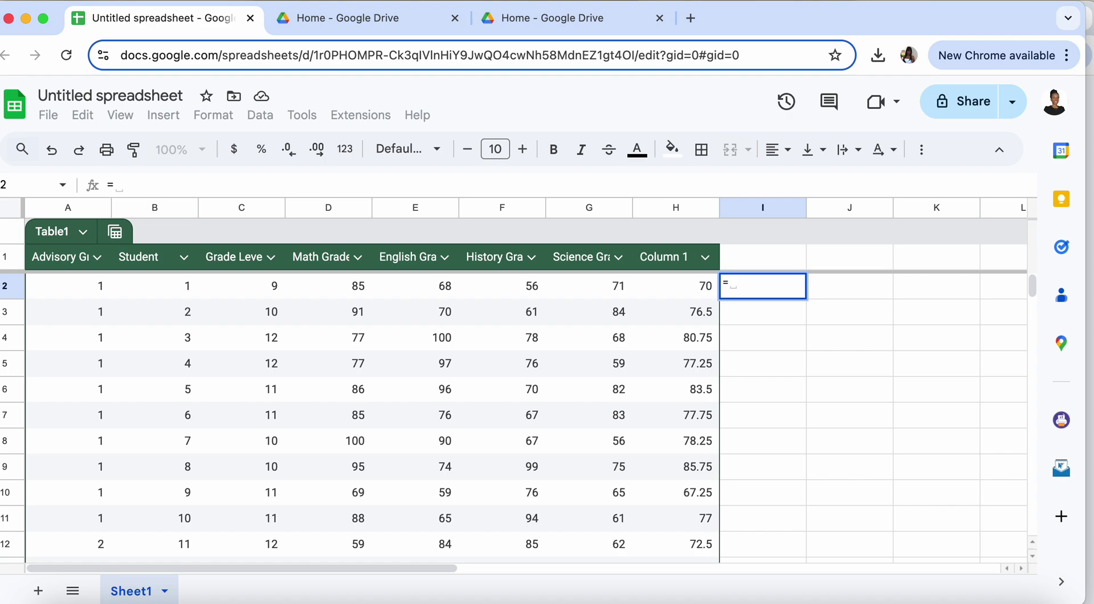
pyautogui.write('s')
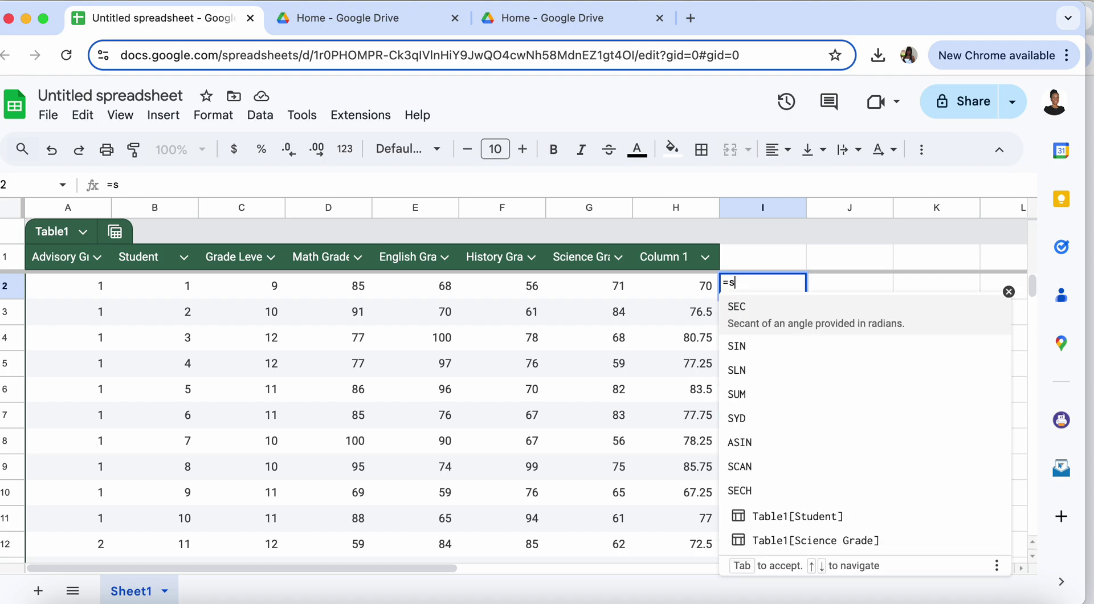
pyautogui.write('tdev(')
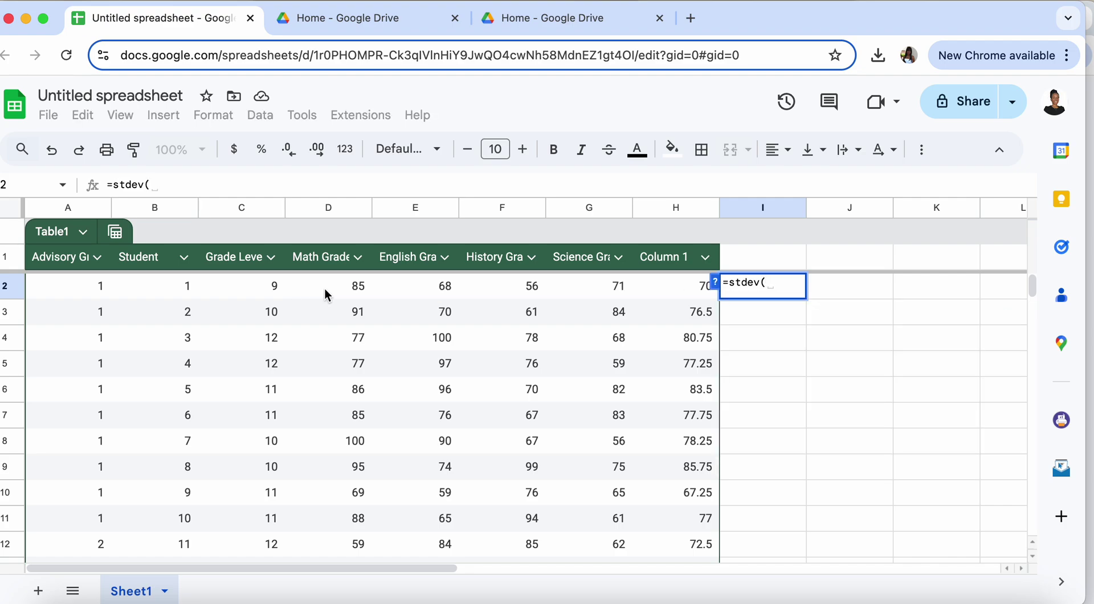
pyautogui.moveTo(325, 289); pyautogui.dragTo(580, 297)
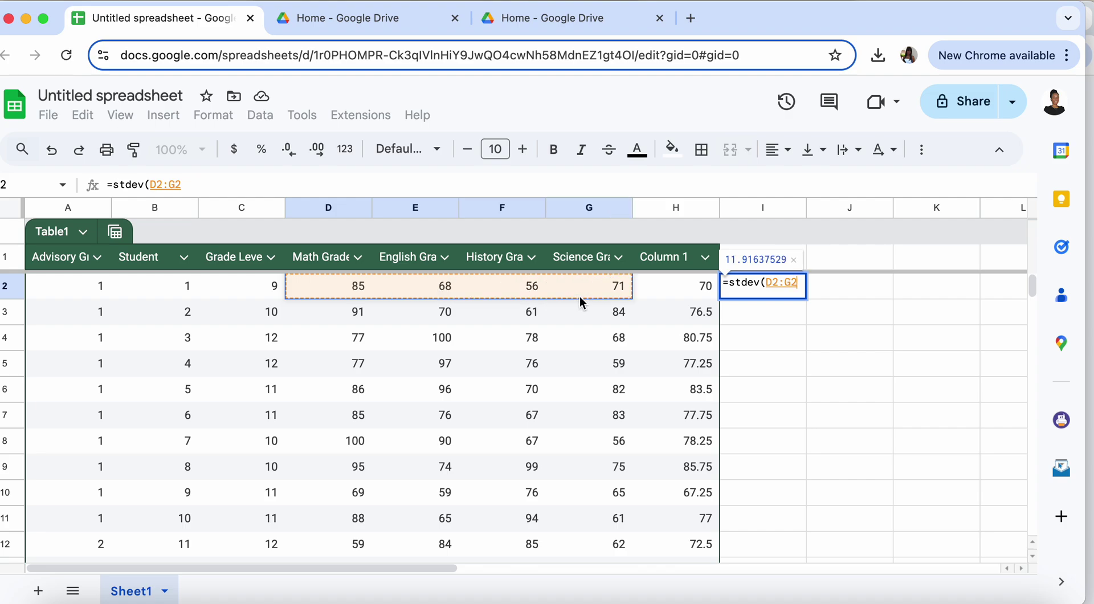
pyautogui.write(')')
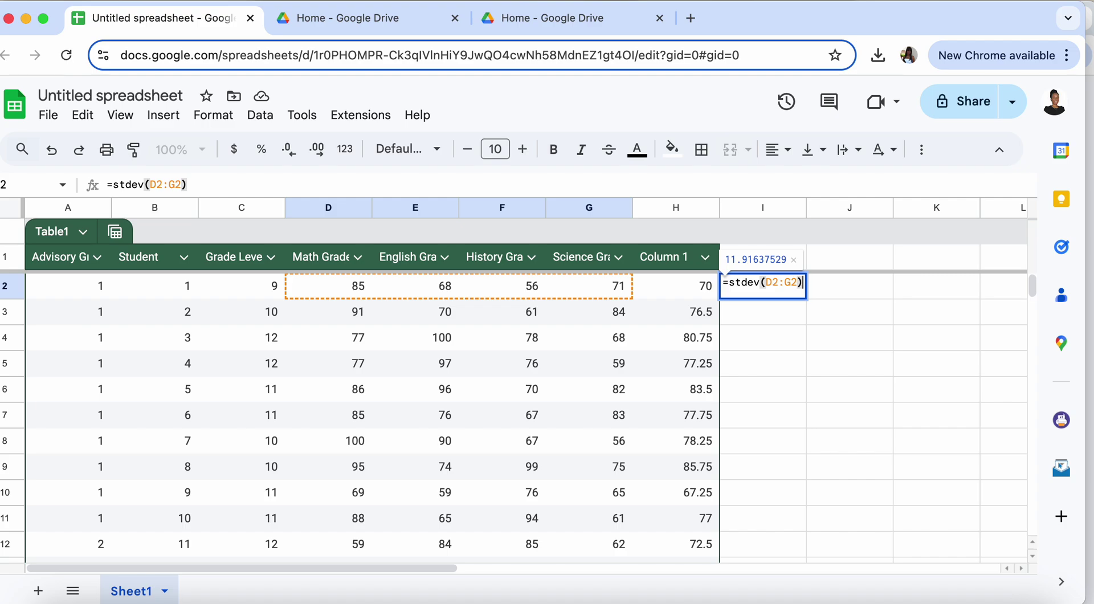
pyautogui.press('Return')
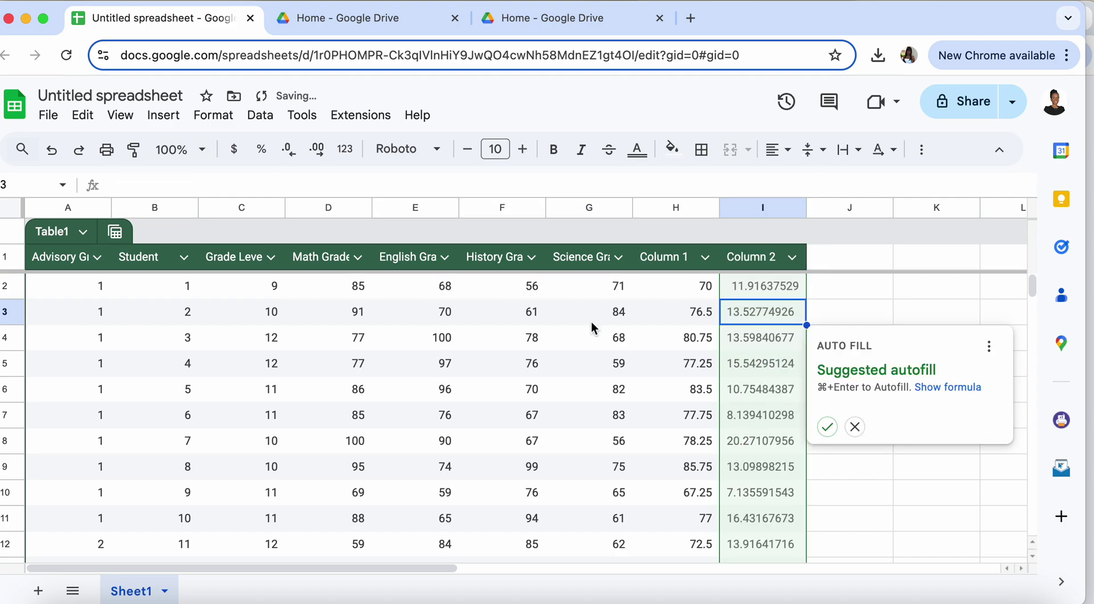
pyautogui.click(826, 427)
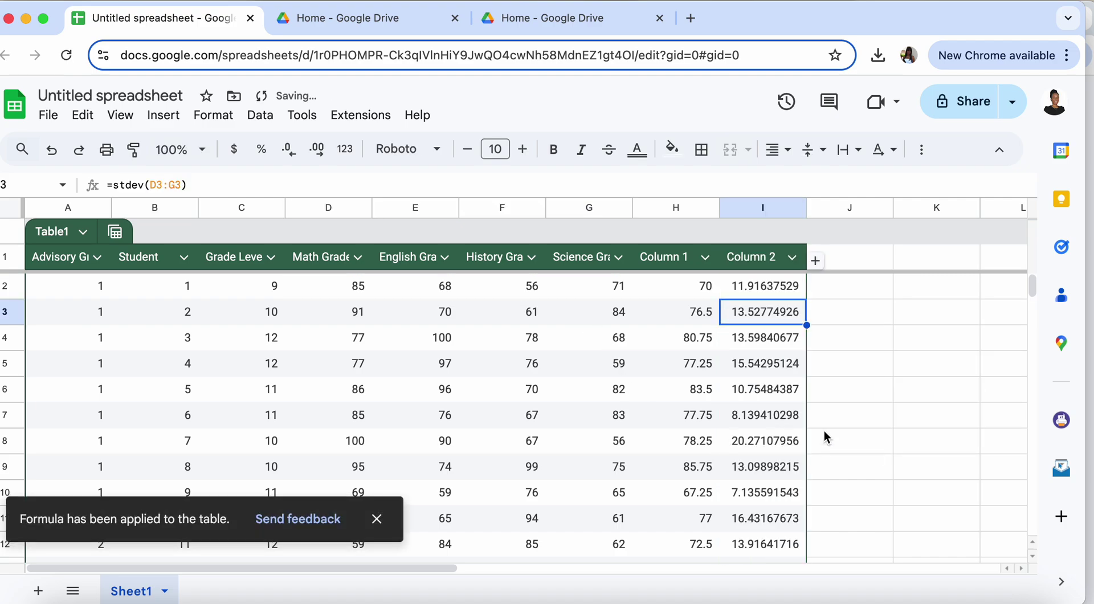
# Rename the header of the averages column in H1 to "Mean".
pyautogui.click(675, 264)
pyautogui.write('Mean')
pyautogui.press('Tab')
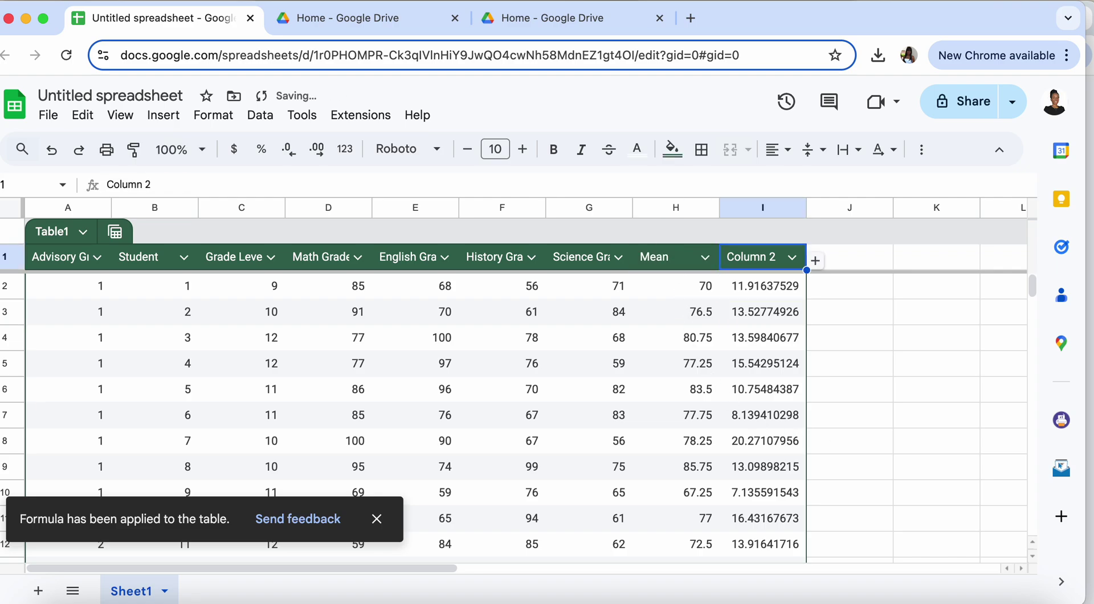
# Rename the header of the standard deviation column in I1 to "St. Dev".
pyautogui.write('St. Dev')
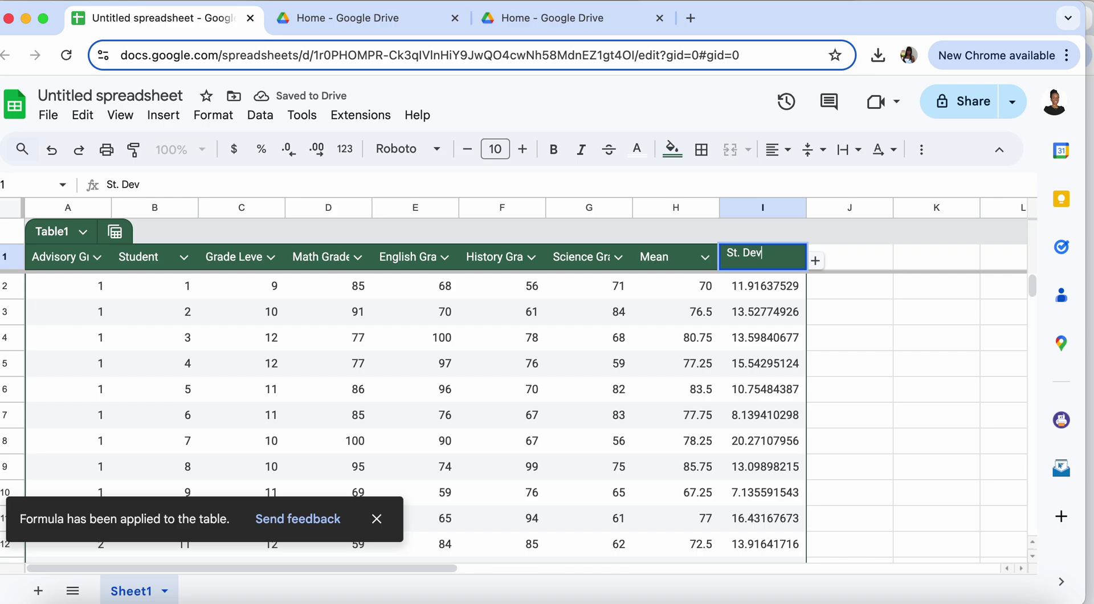
pyautogui.press('Return')
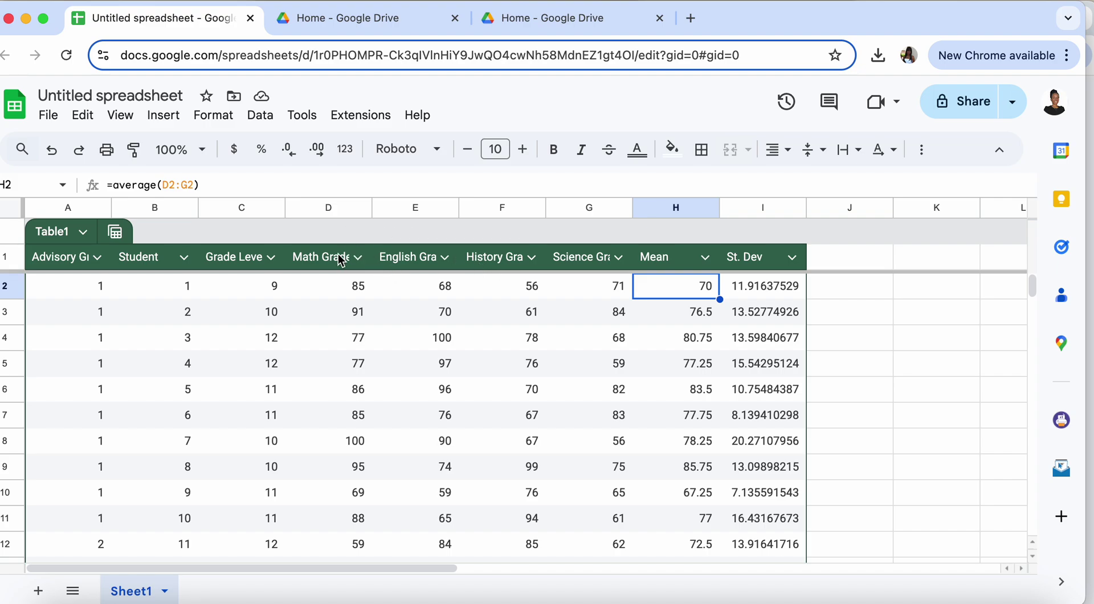
# Insert a chart based on the Math Grade column, range D1:D201.
pyautogui.moveTo(328, 258); pyautogui.dragTo(323, 313)
pyautogui.moveTo(322, 359); pyautogui.dragTo(336, 405)
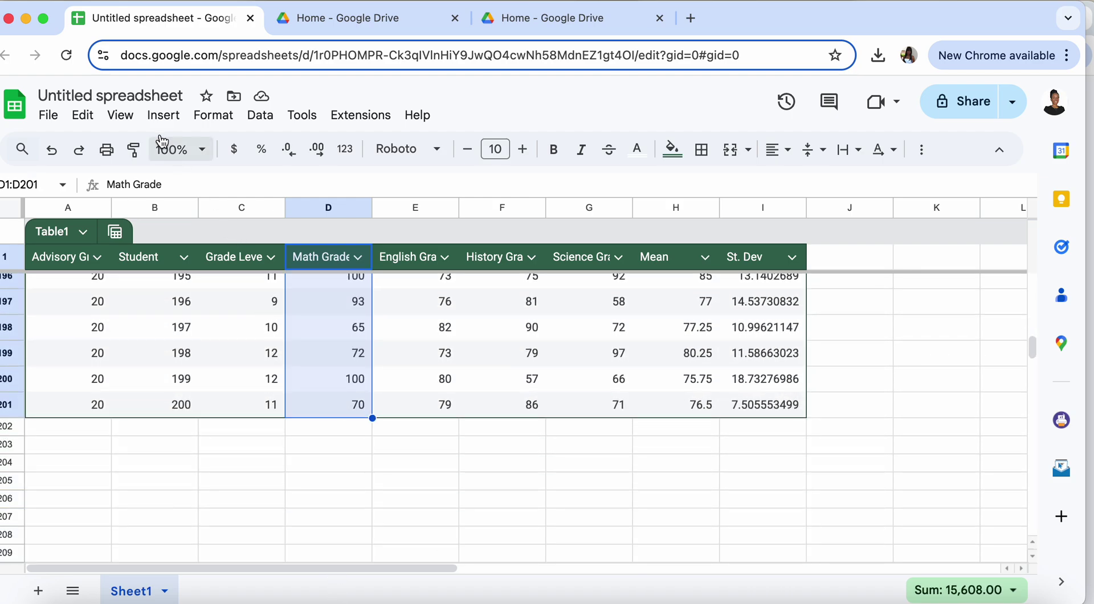
pyautogui.click(164, 117)
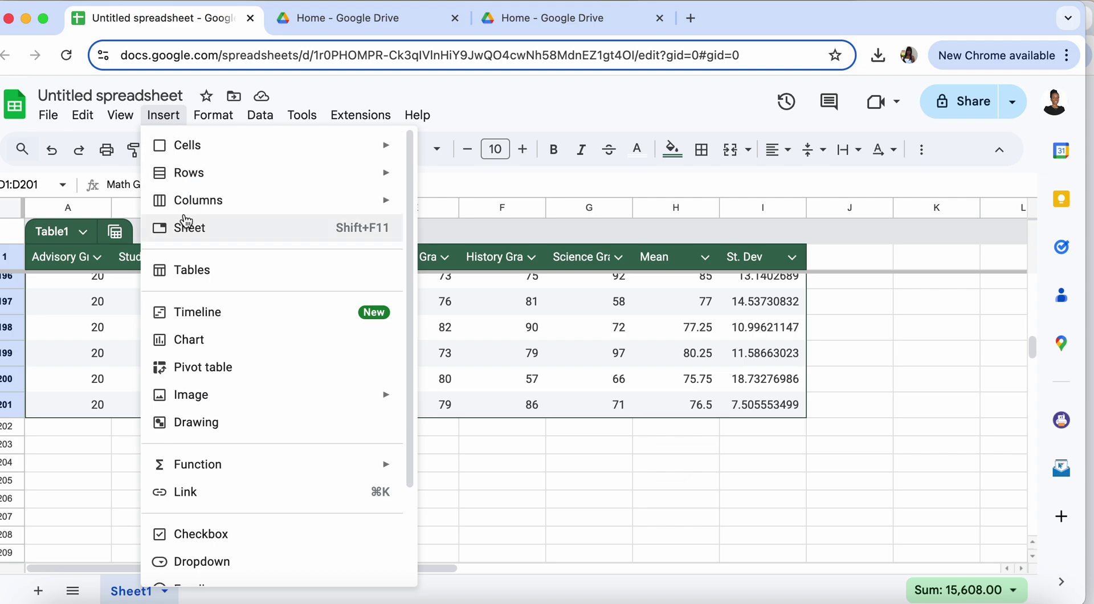
pyautogui.click(205, 342)
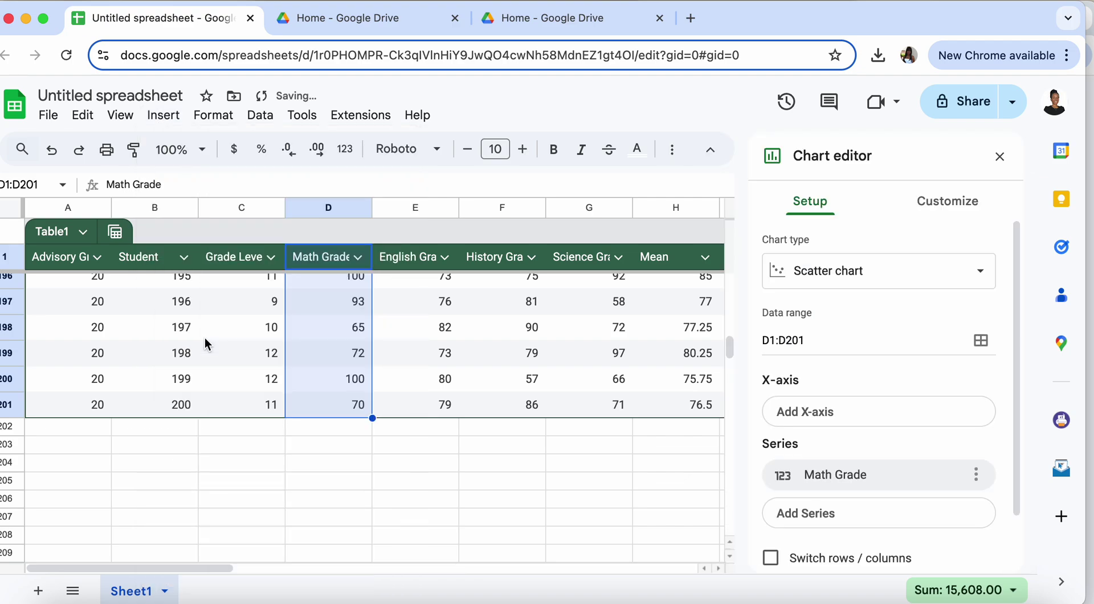
# Change the math grades chart type to Histogram chart.
pyautogui.click(870, 280)
pyautogui.scroll(-8, 864, 336)
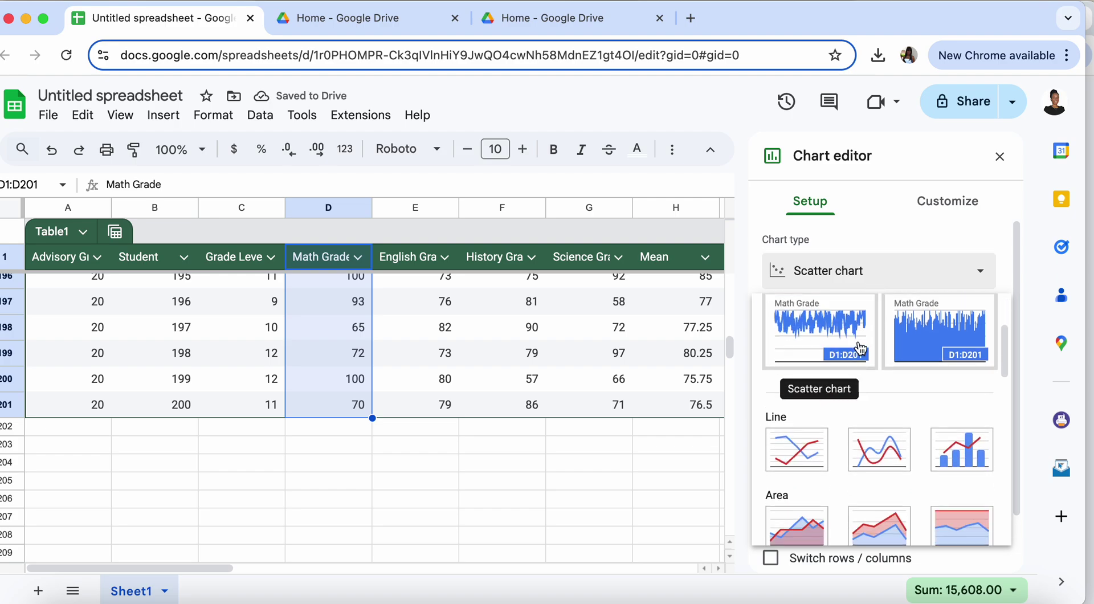
pyautogui.scroll(-5, 861, 459)
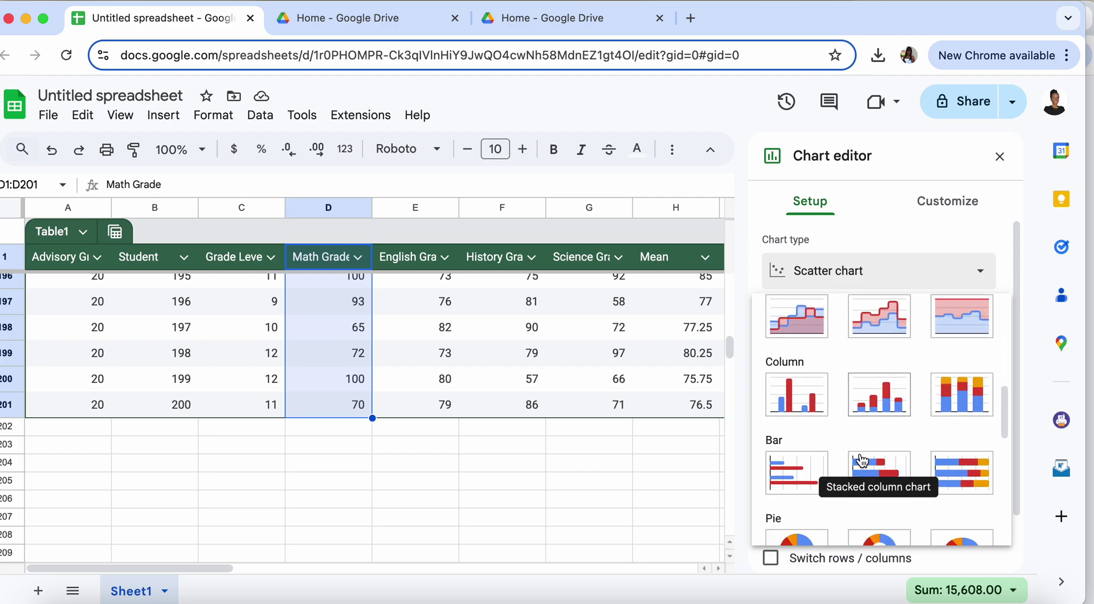
pyautogui.scroll(-3, 862, 461)
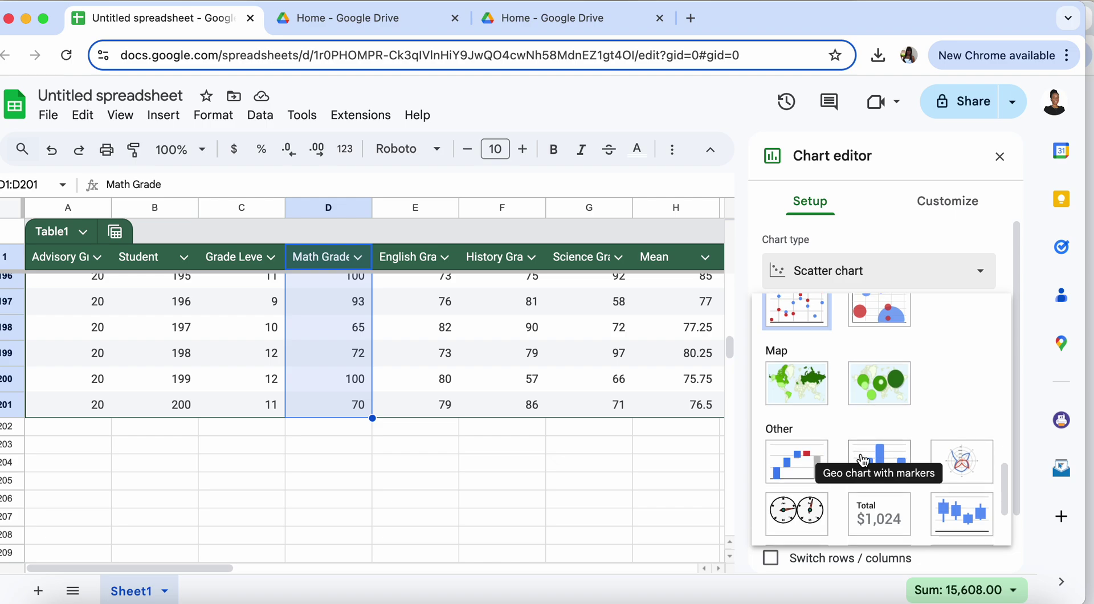
pyautogui.click(883, 473)
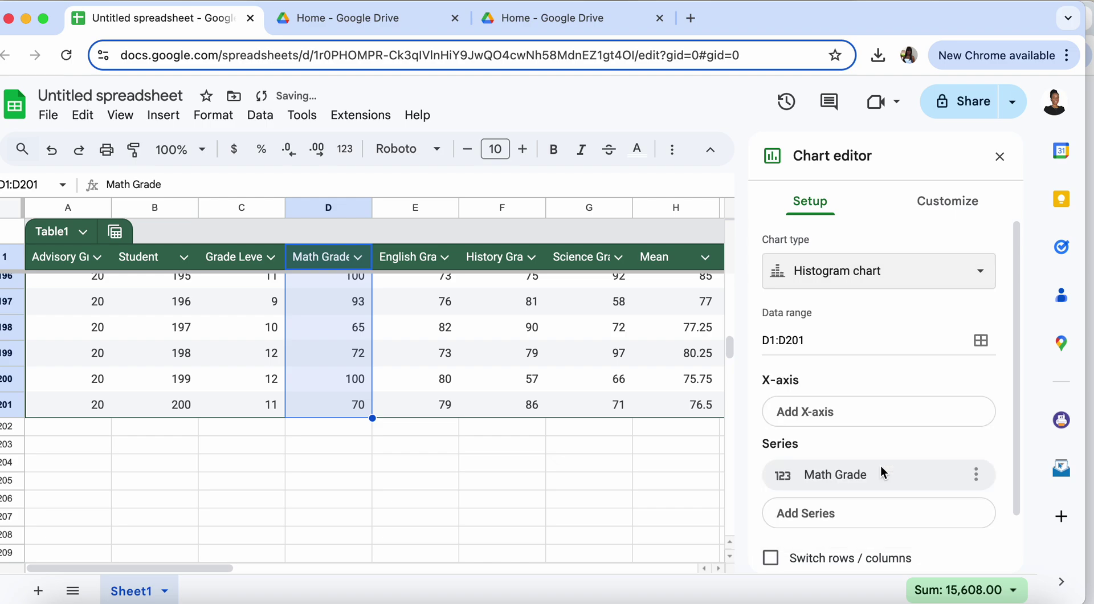
# Examine the math grades histogram over the table, including its bars and the grade intervals on its horizontal axis.
pyautogui.scroll(10, 636, 461)
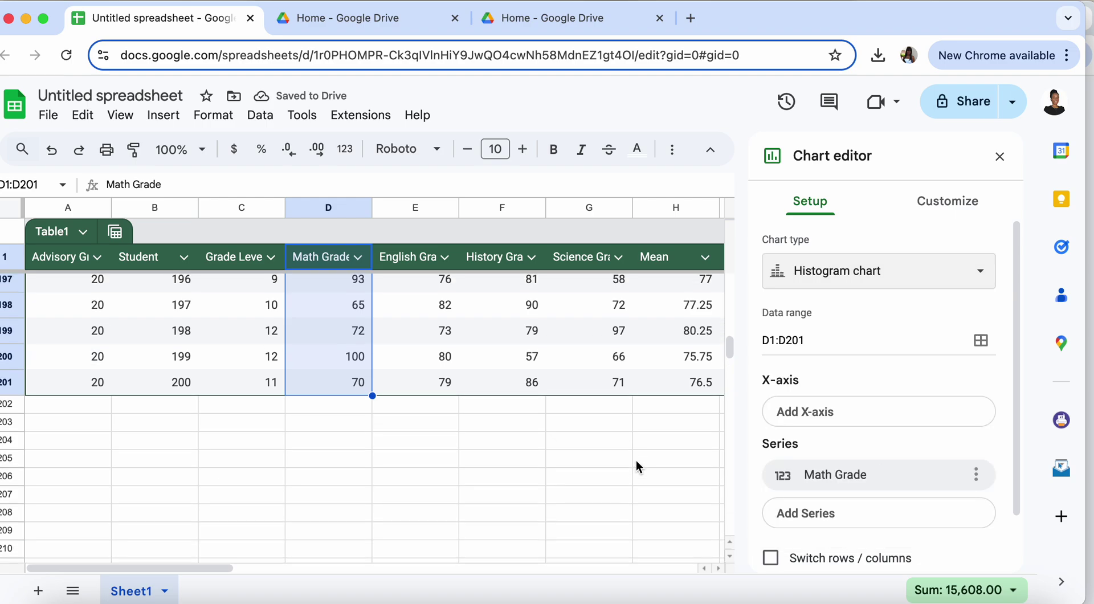
pyautogui.hscroll(5, 636, 461)
pyautogui.scroll(20, 636, 462)
pyautogui.hscroll(2, 637, 461)
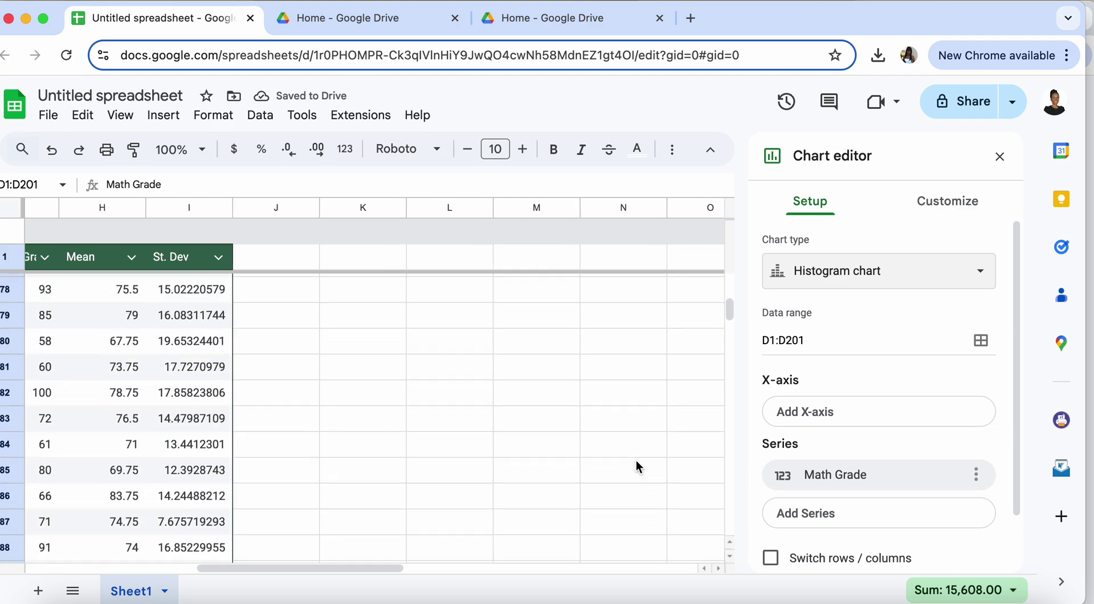
pyautogui.hscroll(-8, 637, 461)
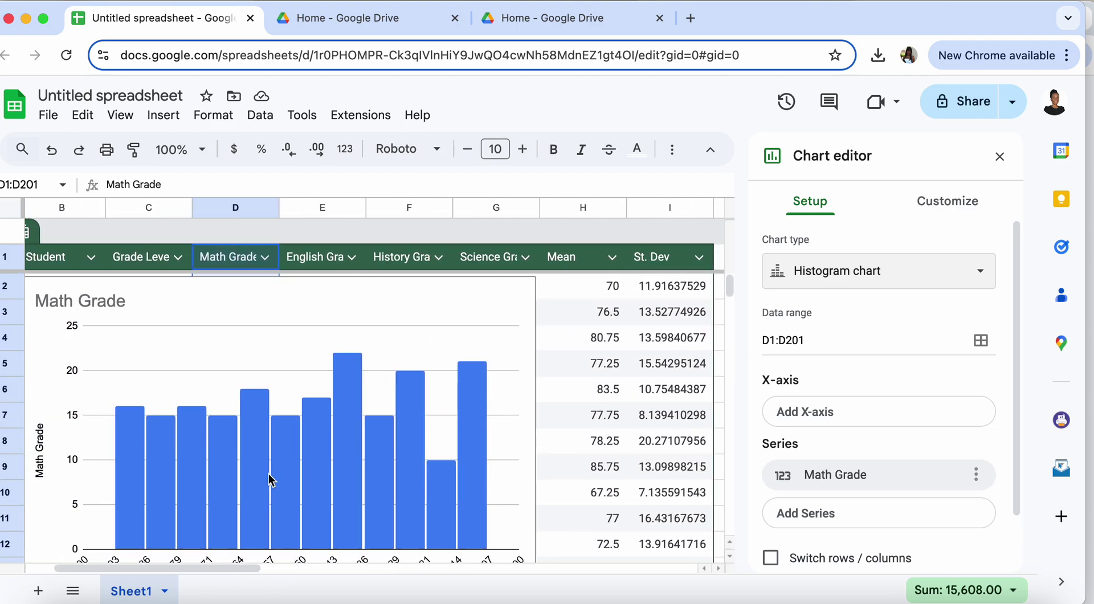
pyautogui.scroll(-2, 270, 483)
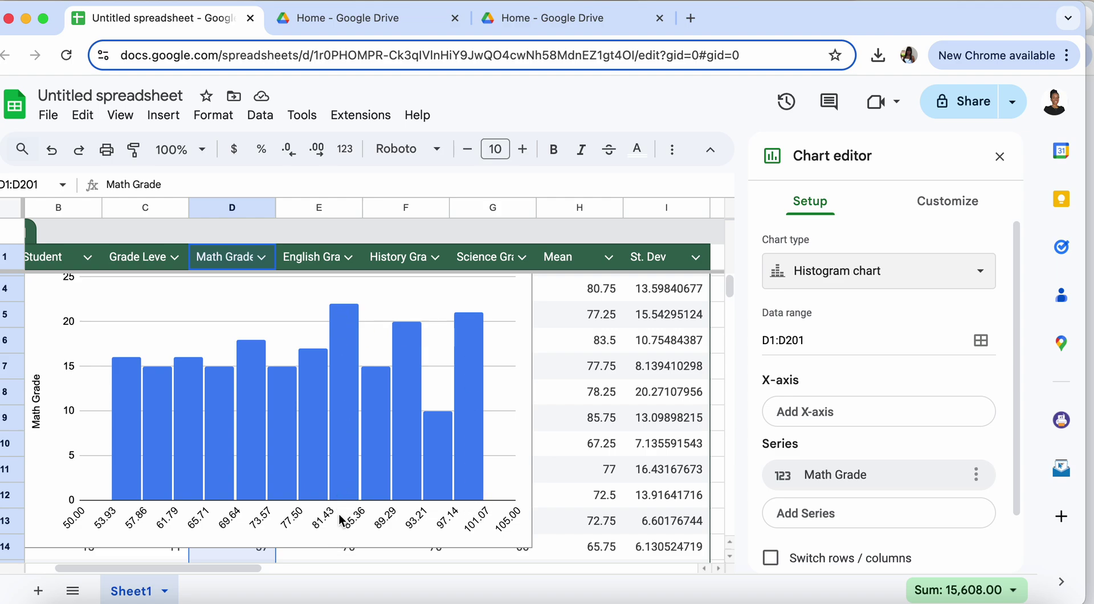
pyautogui.scroll(-1, 888, 406)
pyautogui.hscroll(-3, 223, 411)
pyautogui.scroll(1, 223, 411)
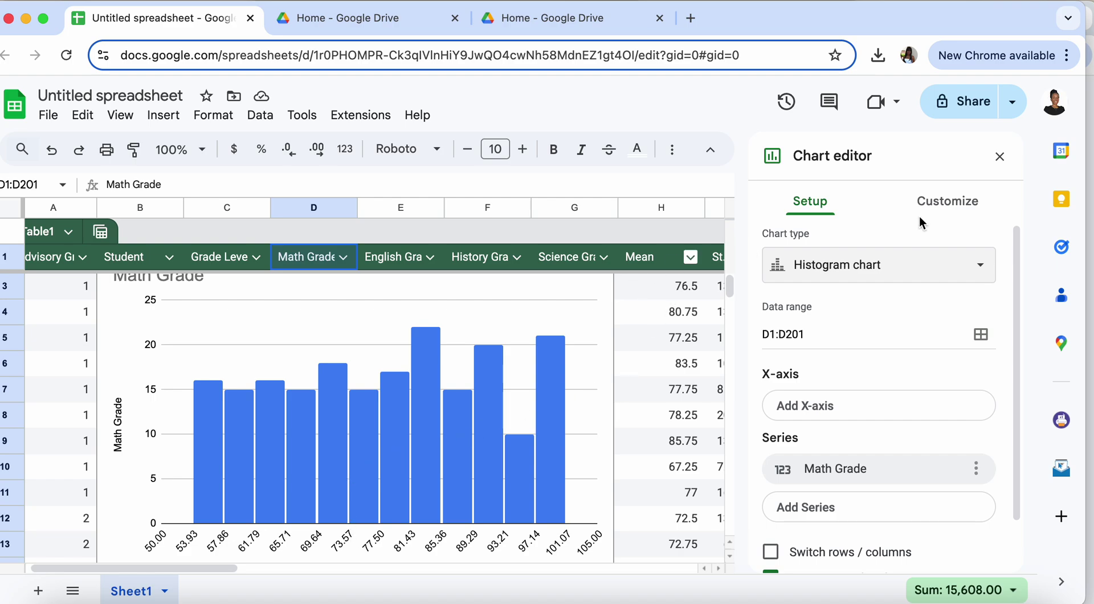
# Close the chart editor and move the math grades histogram beside the table, just past the St. Dev column.
pyautogui.click(1000, 158)
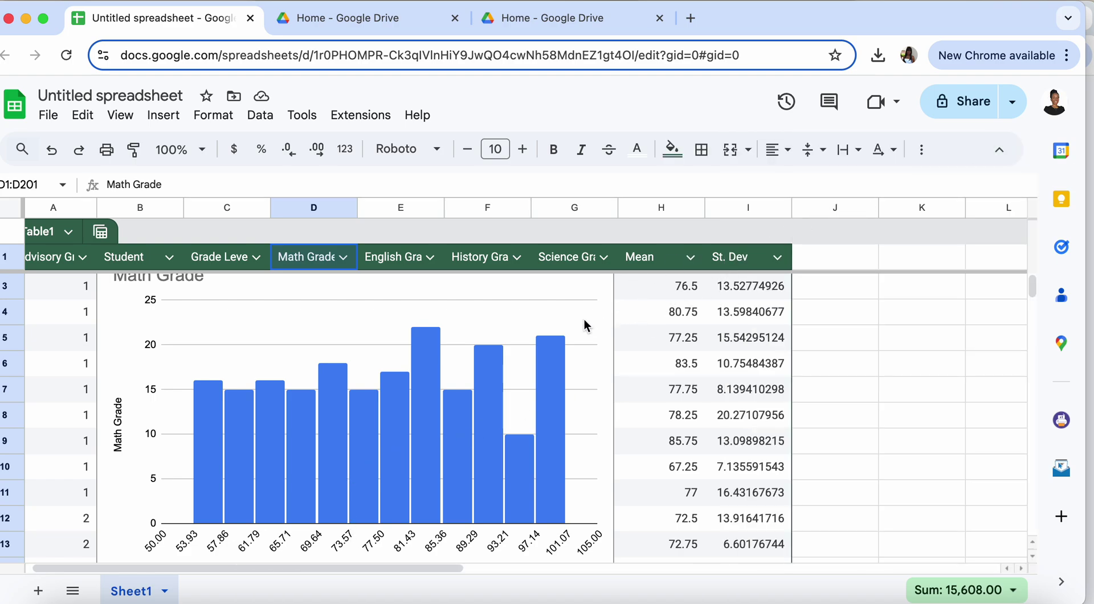
pyautogui.click(595, 302)
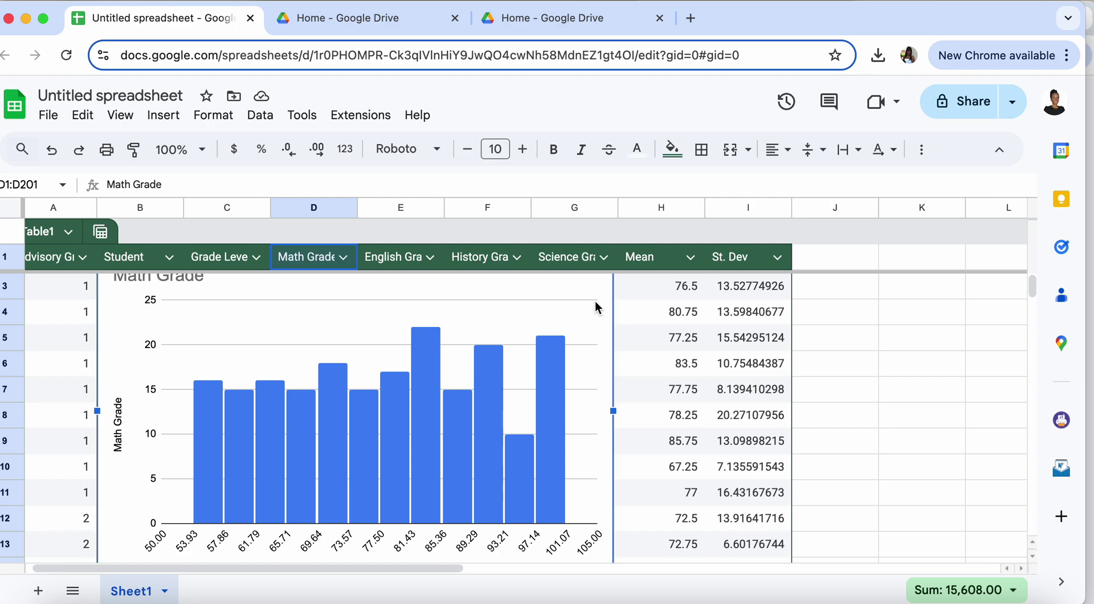
pyautogui.moveTo(577, 300); pyautogui.dragTo(1026, 453)
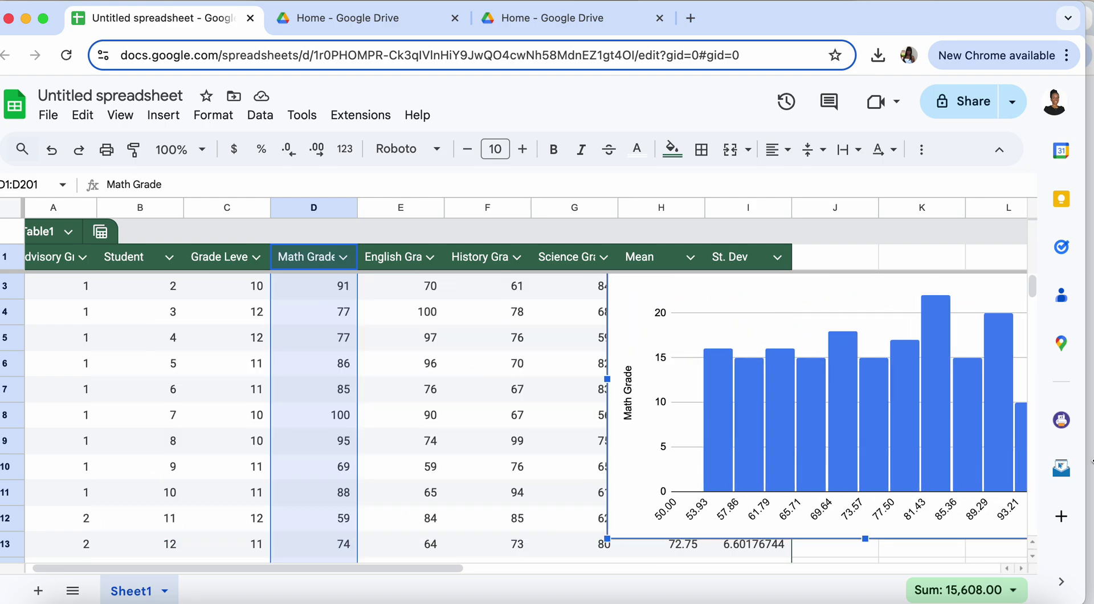
pyautogui.moveTo(624, 307); pyautogui.dragTo(879, 399)
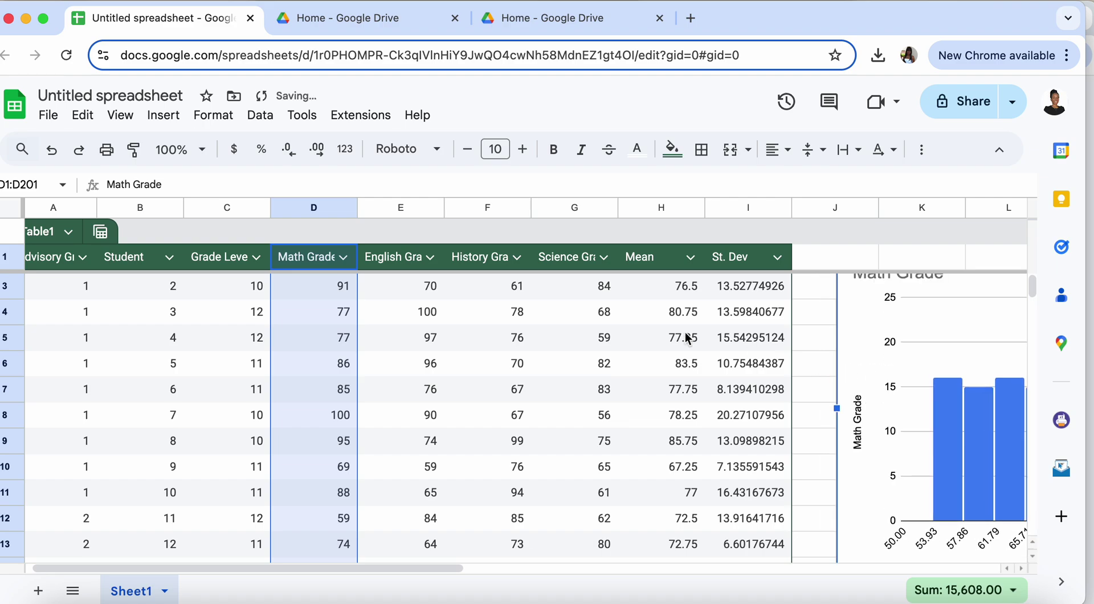
# Insert a scatter chart based on the English Grade and History Grade columns, range E1:F201.
pyautogui.click(411, 263)
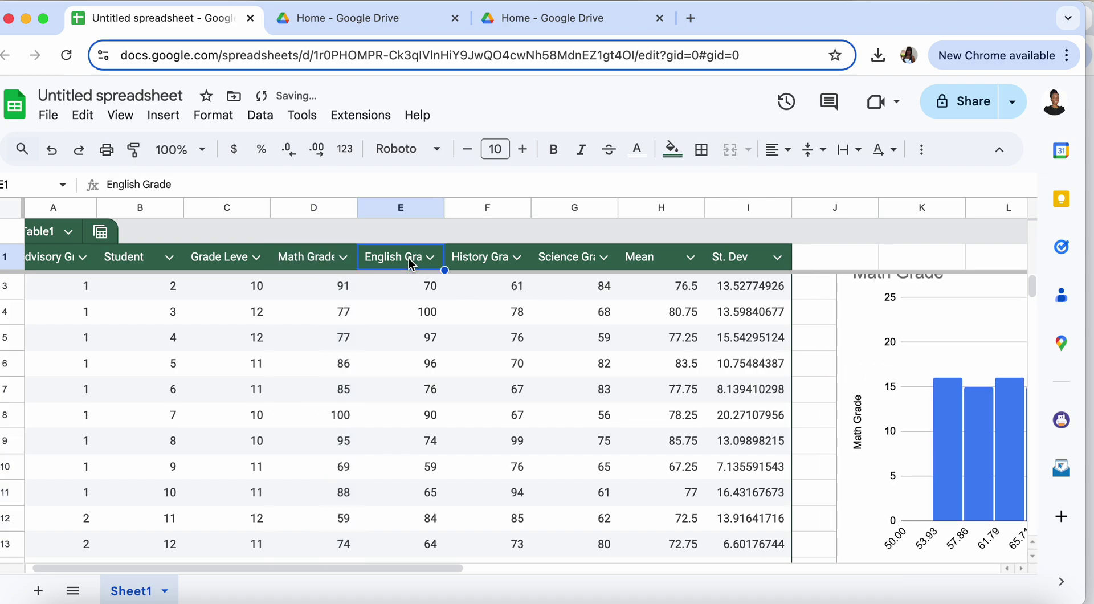
pyautogui.moveTo(411, 264); pyautogui.dragTo(500, 315)
pyautogui.click(180, 123)
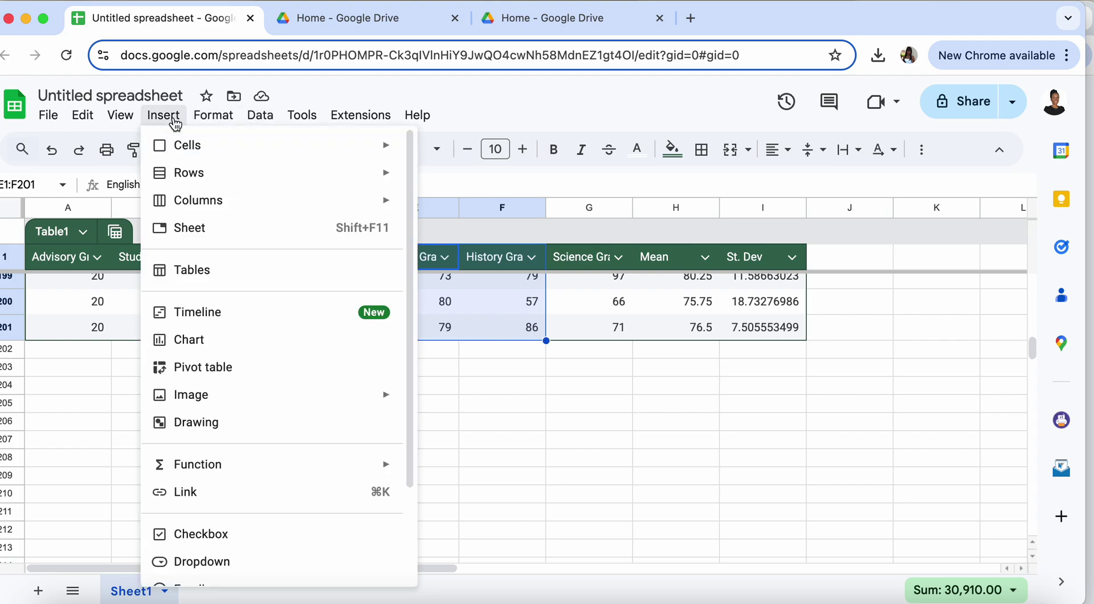
pyautogui.click(190, 342)
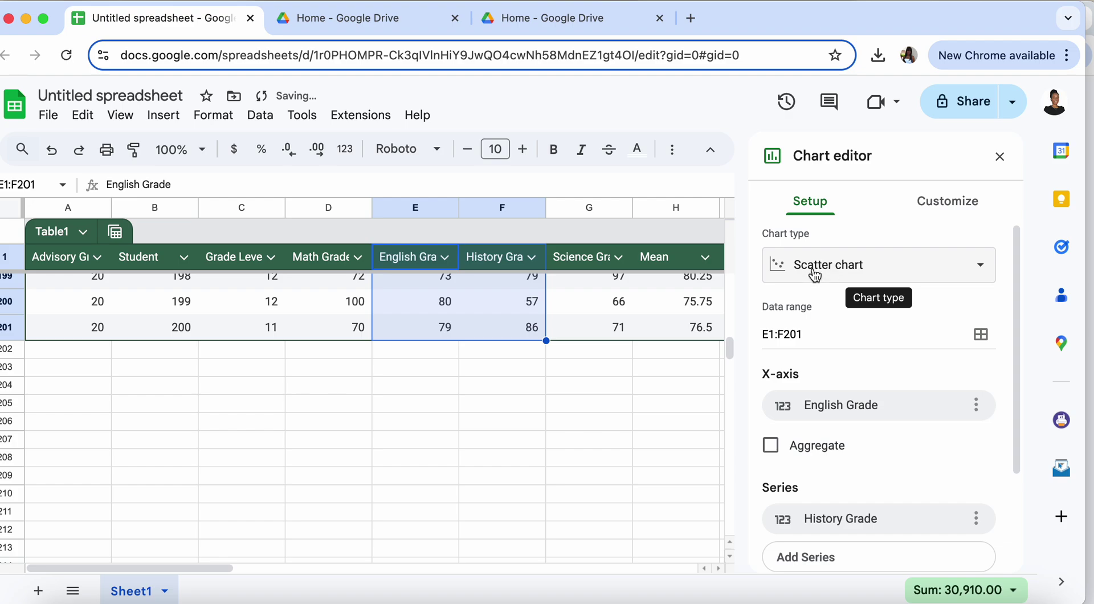
# Review the scatter chart's axis and series setup, then examine how its history and English grade points are distributed.
pyautogui.scroll(-3, 838, 368)
pyautogui.scroll(3, 840, 363)
pyautogui.scroll(-3, 841, 363)
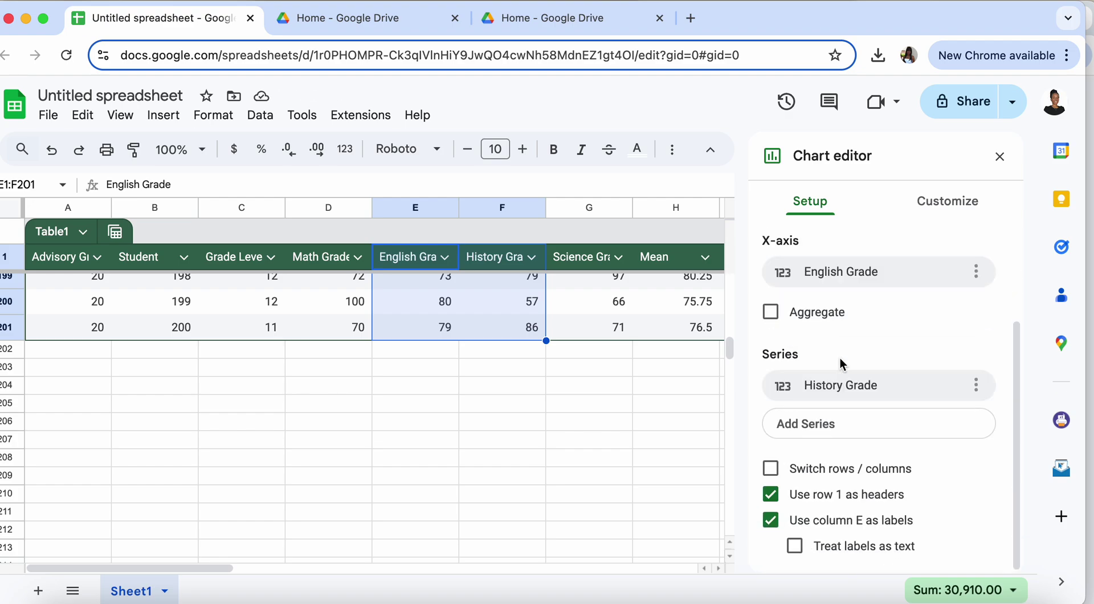
pyautogui.click(434, 404)
pyautogui.scroll(20, 433, 404)
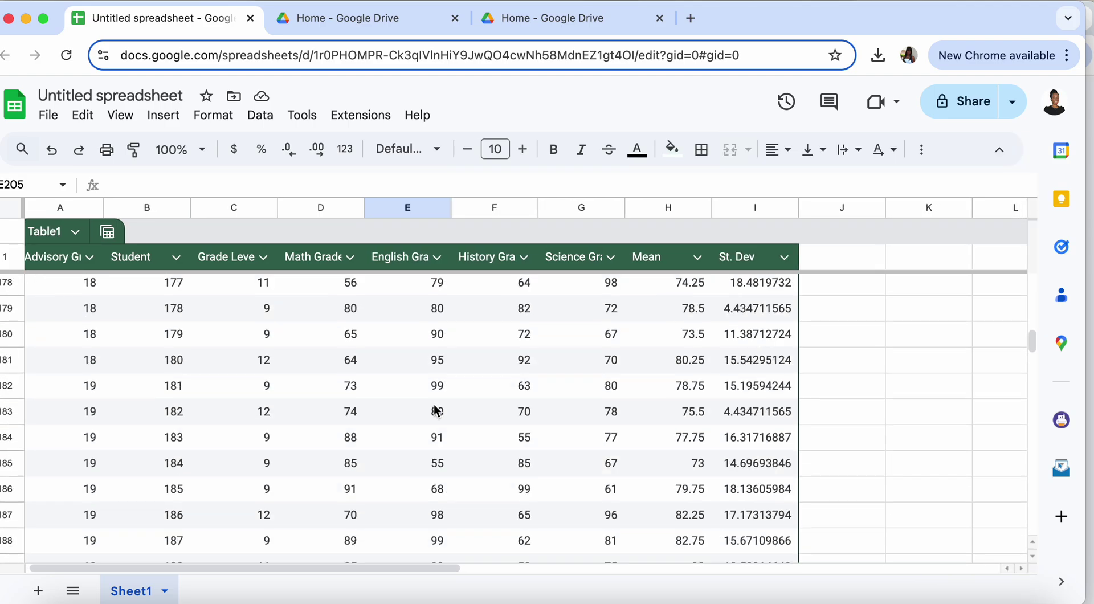
pyautogui.scroll(6, 433, 404)
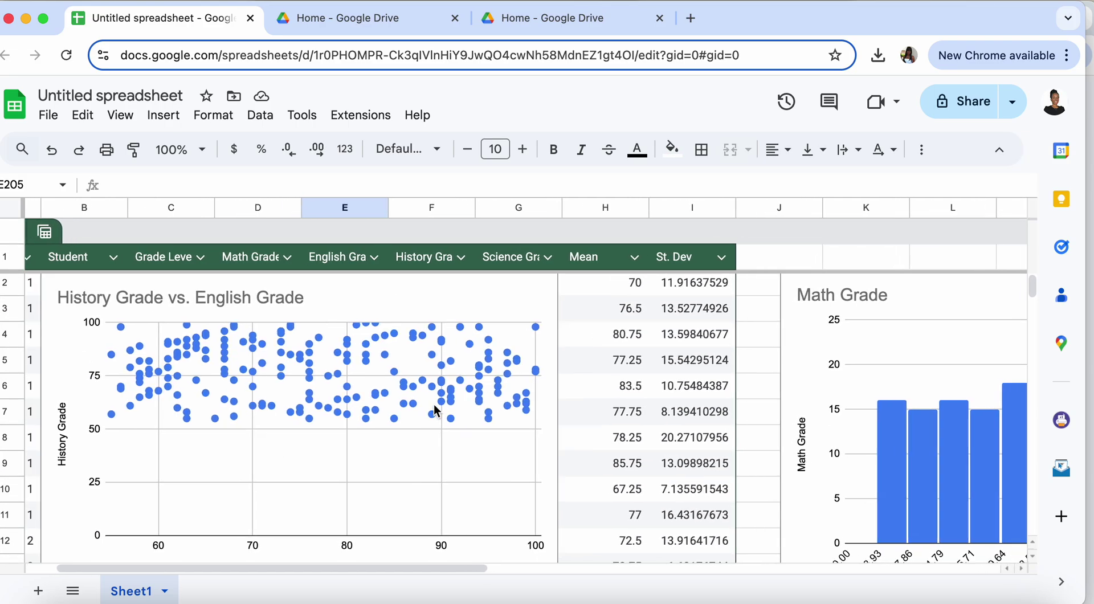
pyautogui.hscroll(-2, 334, 372)
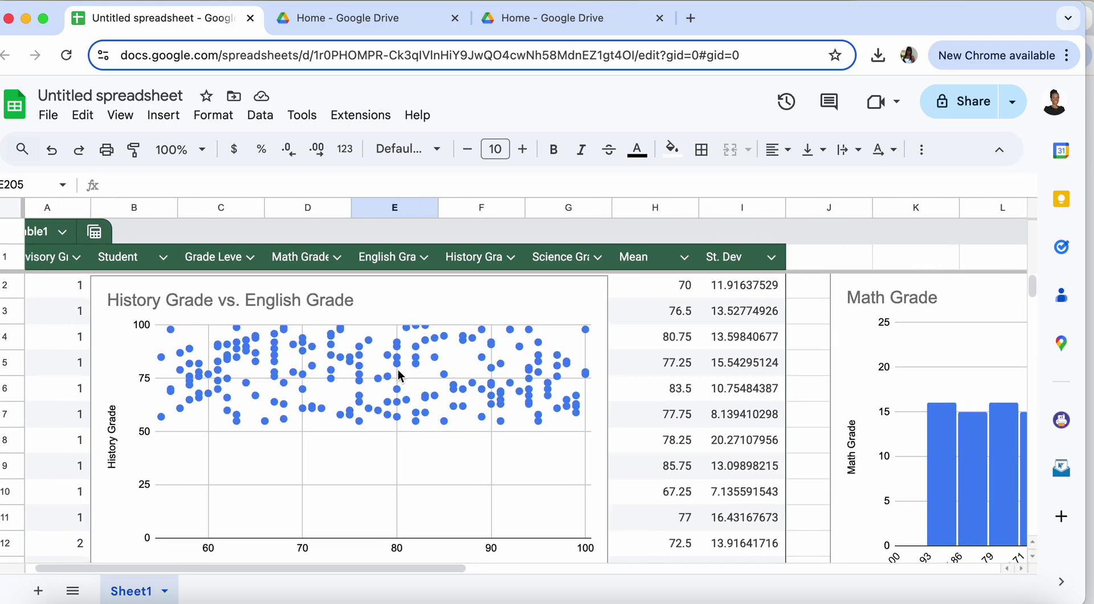